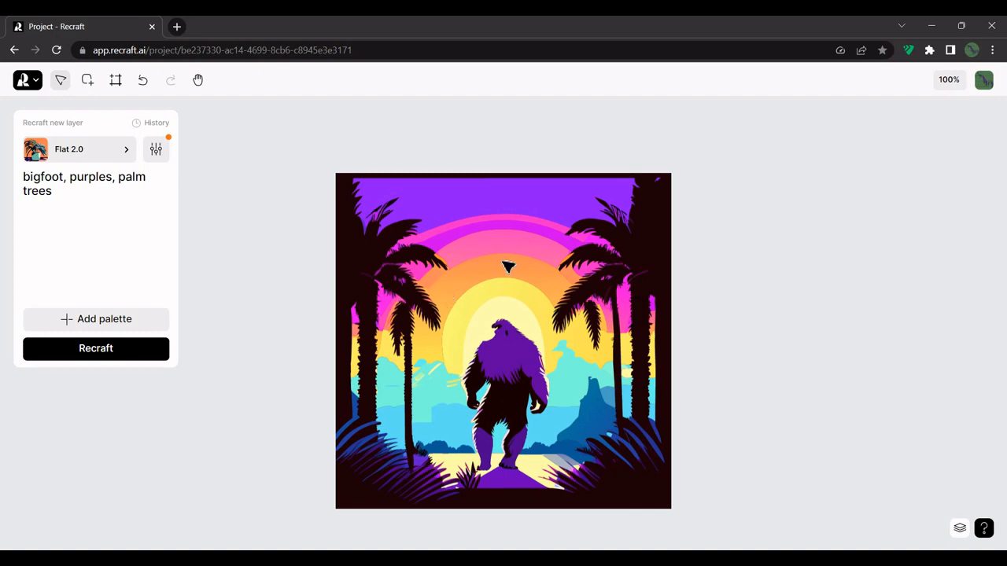
left_click_drag(48, 180, 24, 190)
left_click(71, 182)
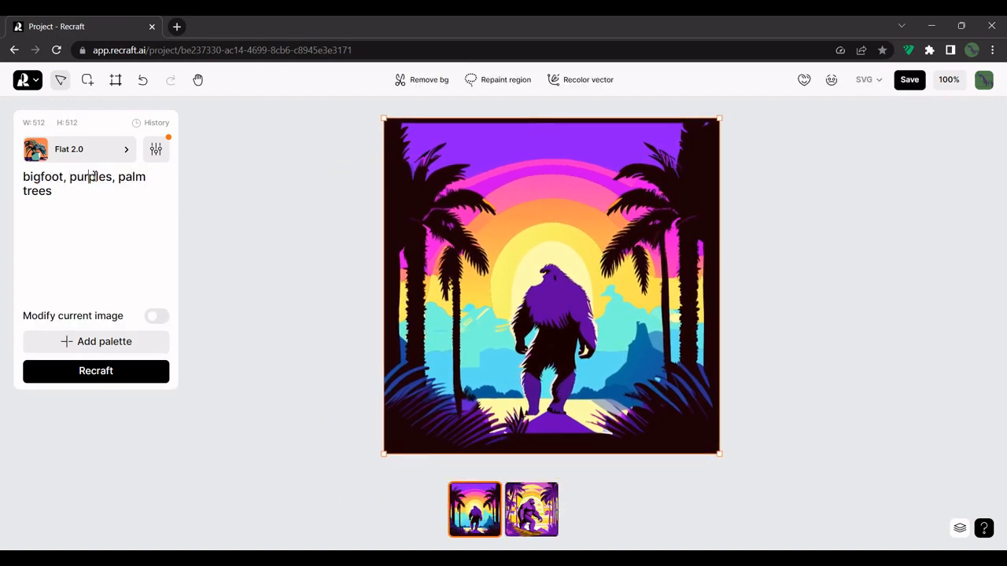
left_click_drag(122, 176, 140, 202)
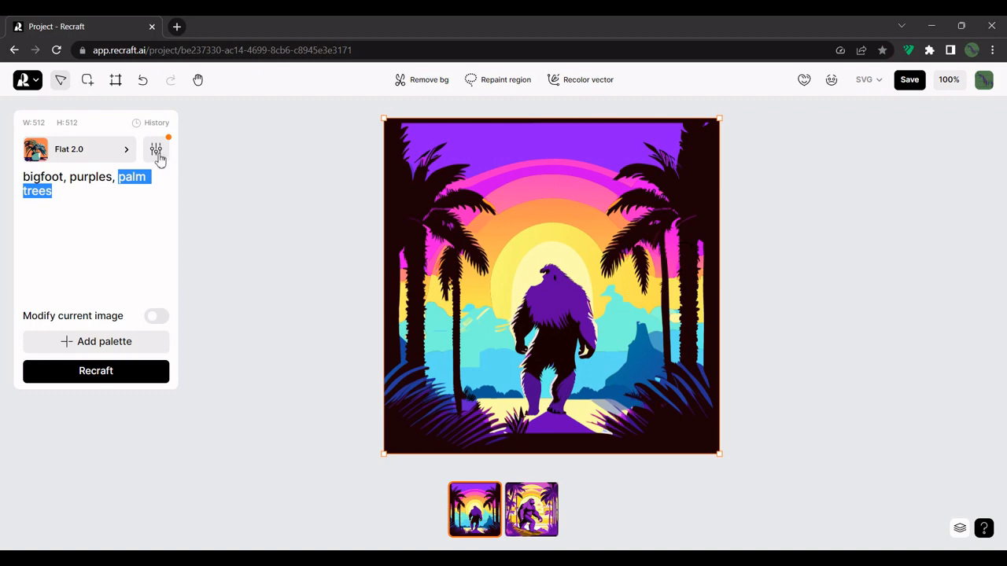
Review the Illustration, Icon, 3D illustration and Photorealism style categories, ending on the Vector art style.
left_click(126, 151)
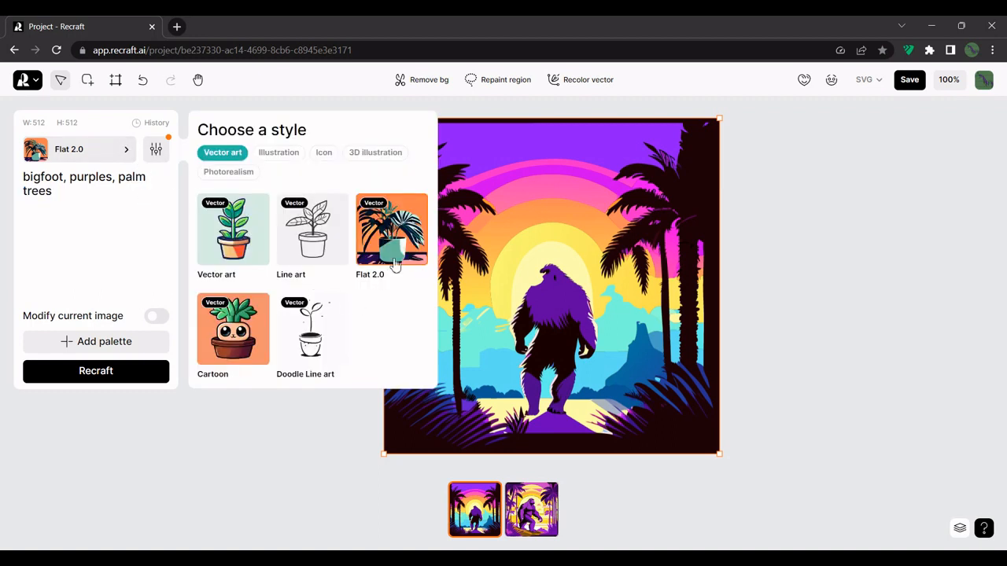
left_click(276, 158)
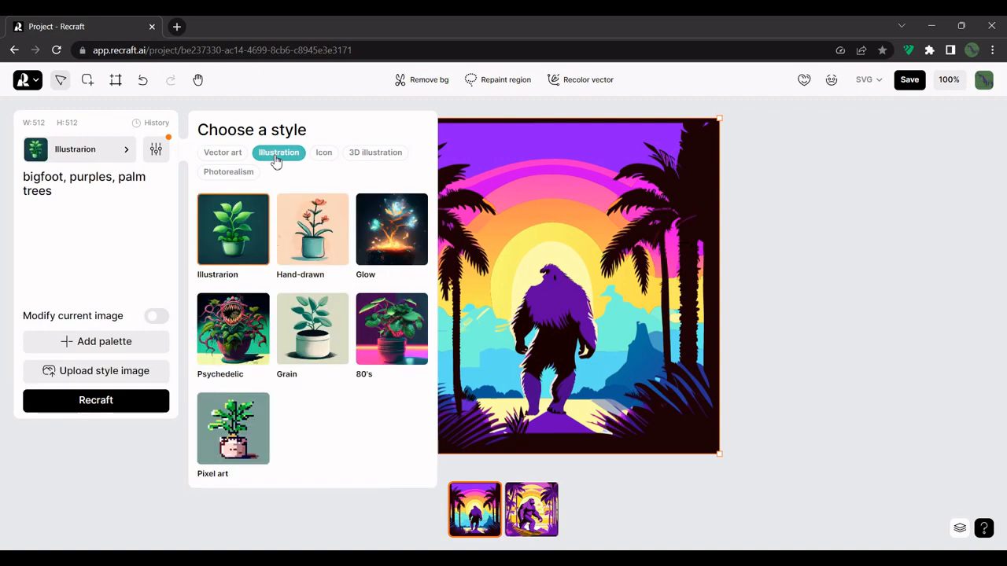
left_click(326, 156)
left_click(376, 153)
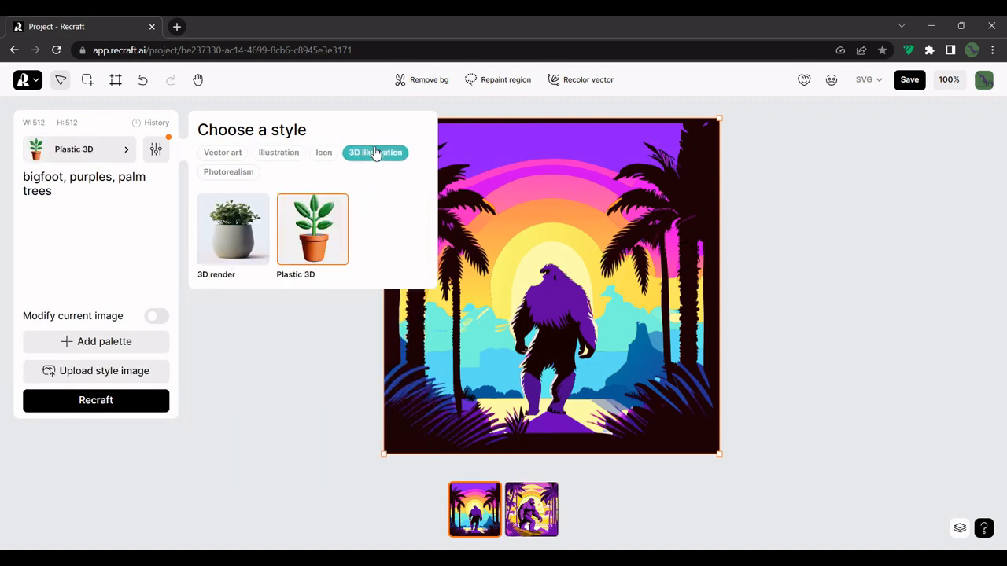
left_click(227, 173)
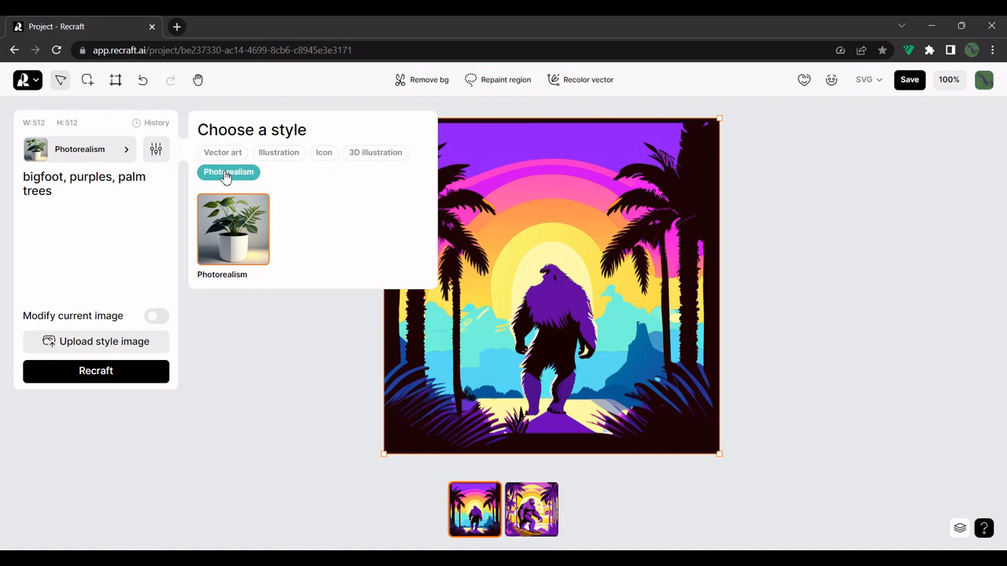
left_click(224, 155)
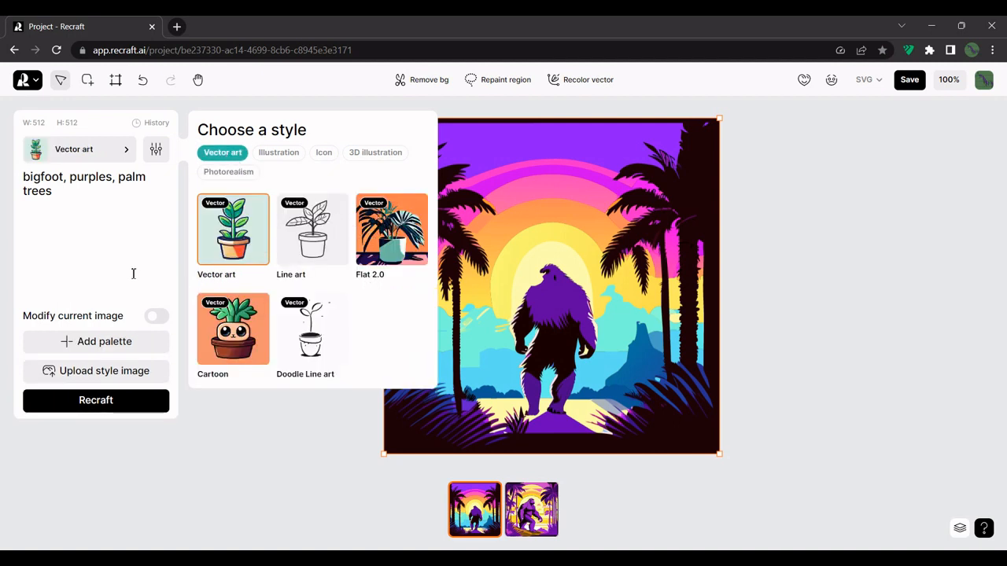
left_click(109, 253)
Add a level of detail setting for the generation and leave it at Primitive.
left_click(157, 150)
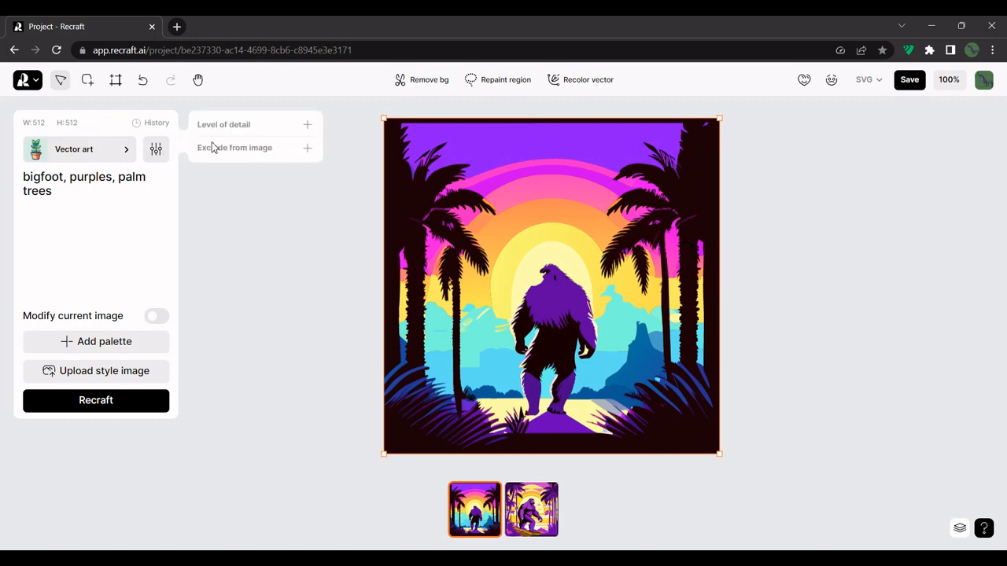
left_click(234, 128)
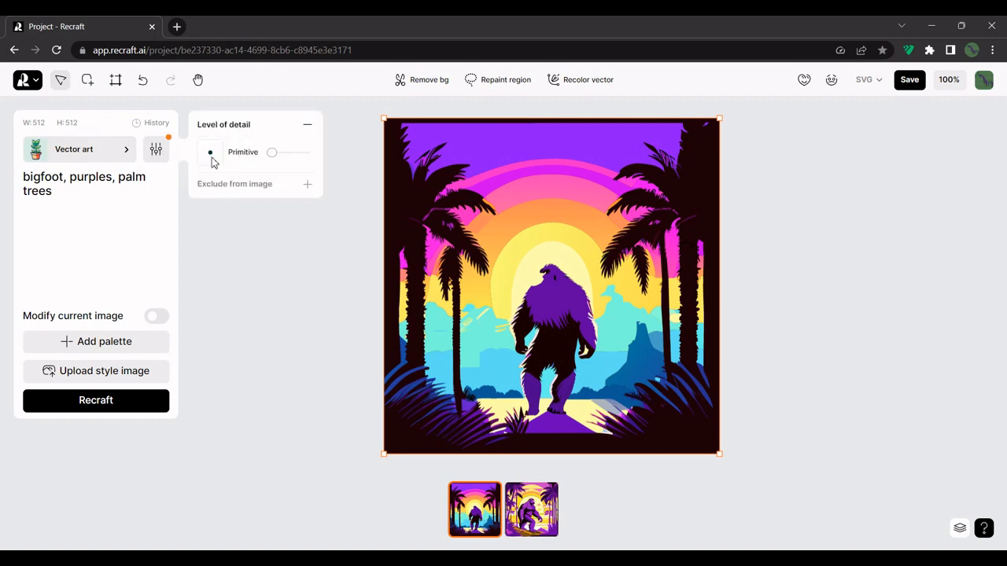
mouse_move(276, 155)
left_mouse_down()
mouse_move(316, 157)
mouse_move(271, 163)
left_mouse_up()
left_click(105, 265)
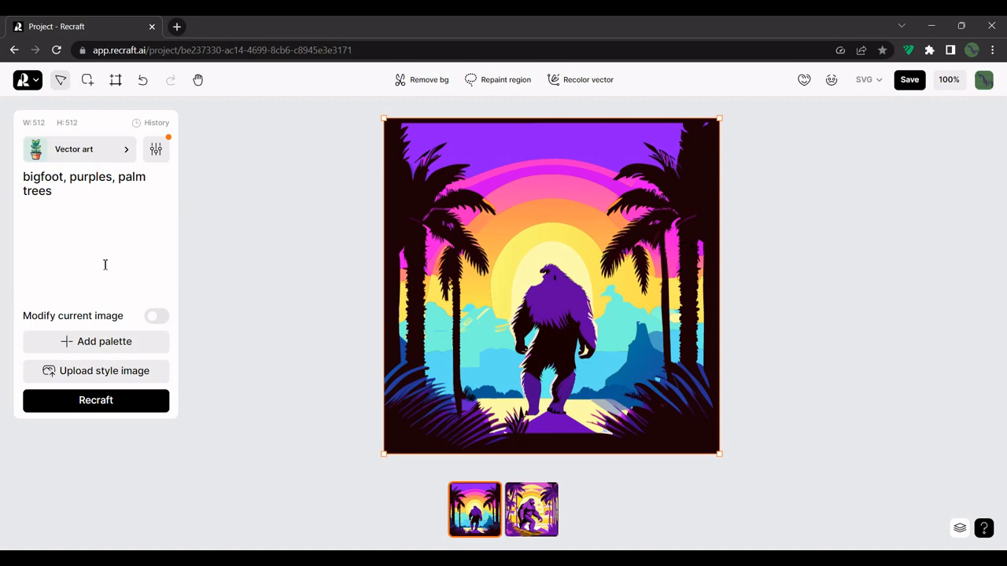
Preview the second generated bigfoot variation and return to the first one with the figure facing the sunset.
left_click_drag(86, 195, 26, 177)
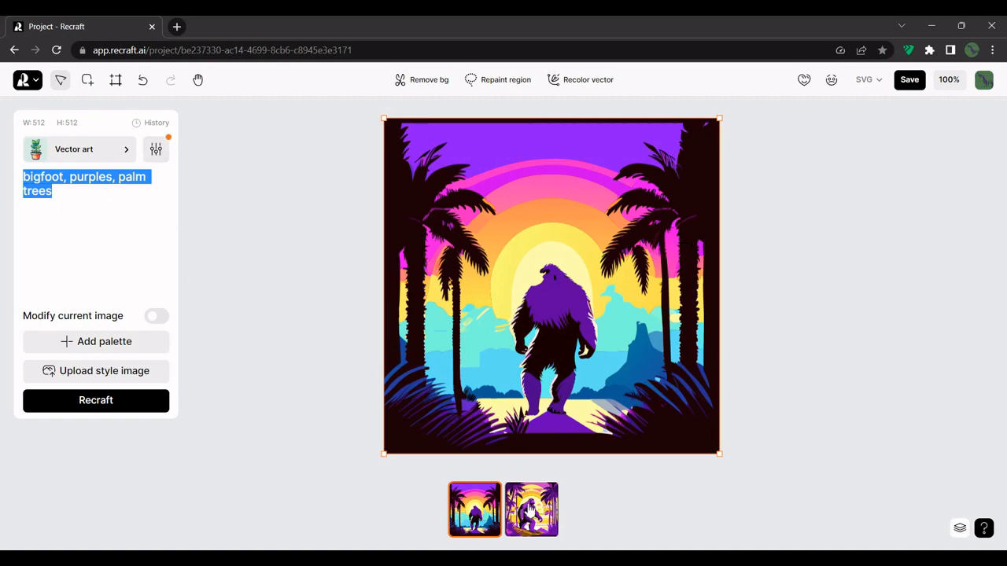
left_click(530, 512)
left_click(481, 503)
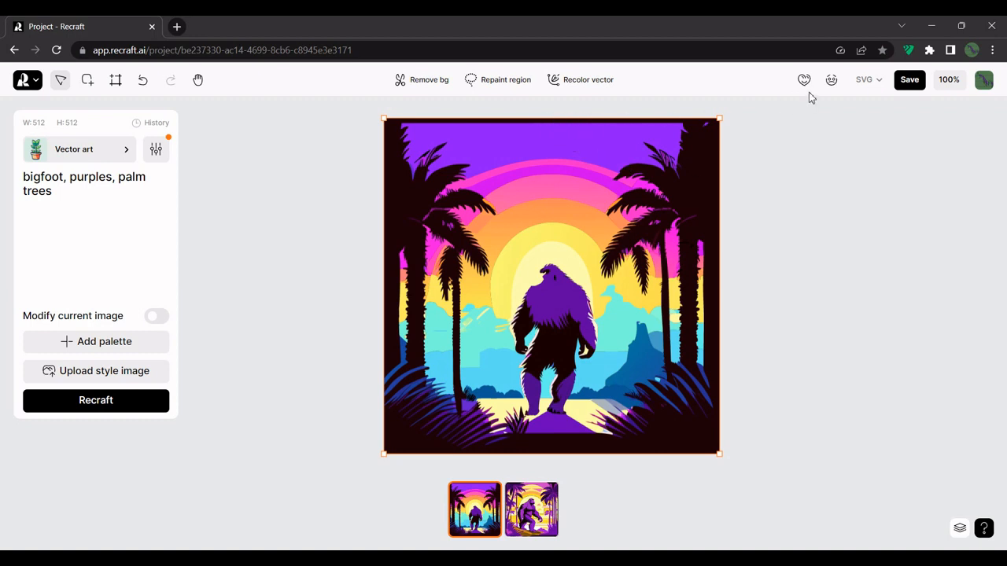
Download the selected bigfoot image in SVG format and dismiss the download notice.
left_click(872, 83)
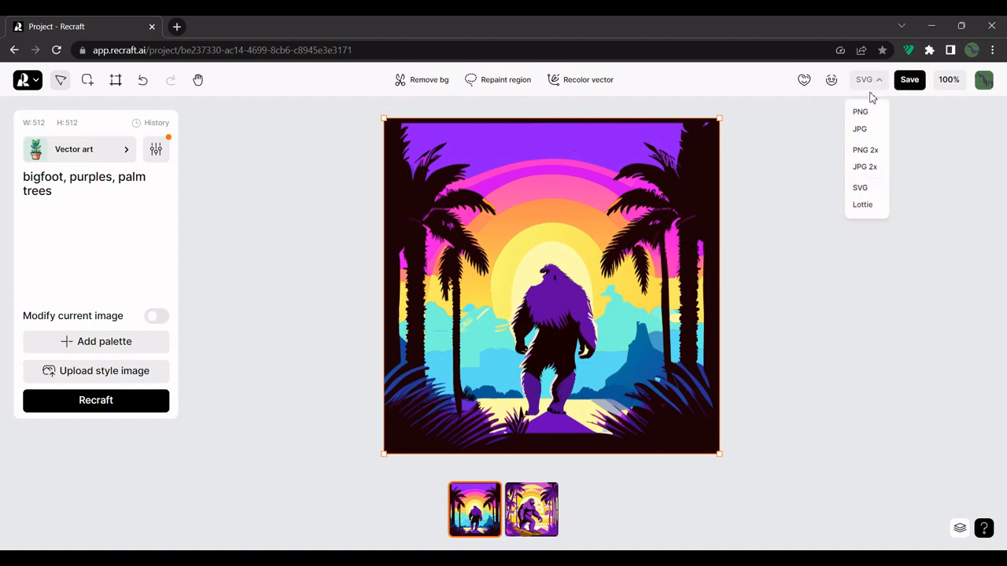
left_click(879, 189)
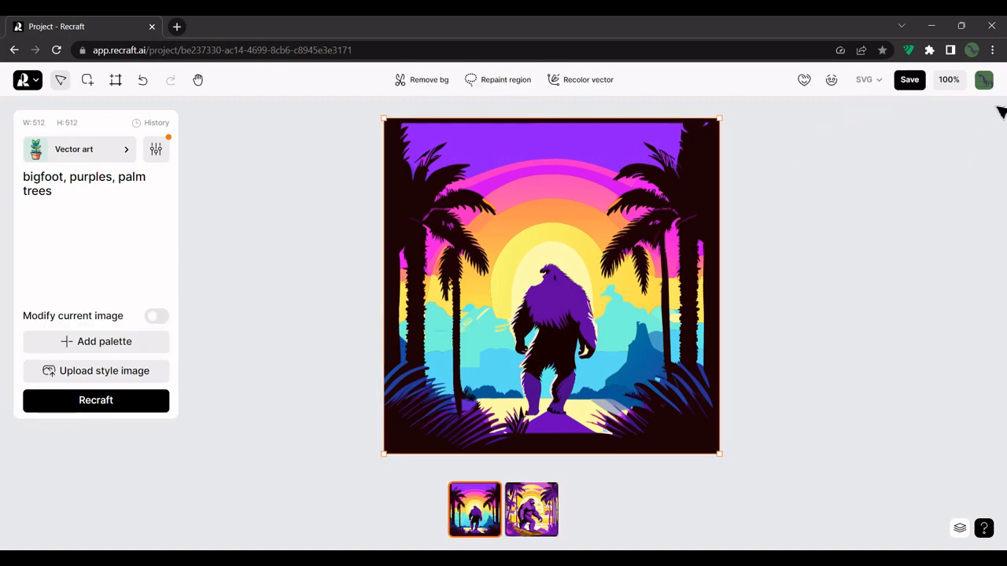
left_click(909, 81)
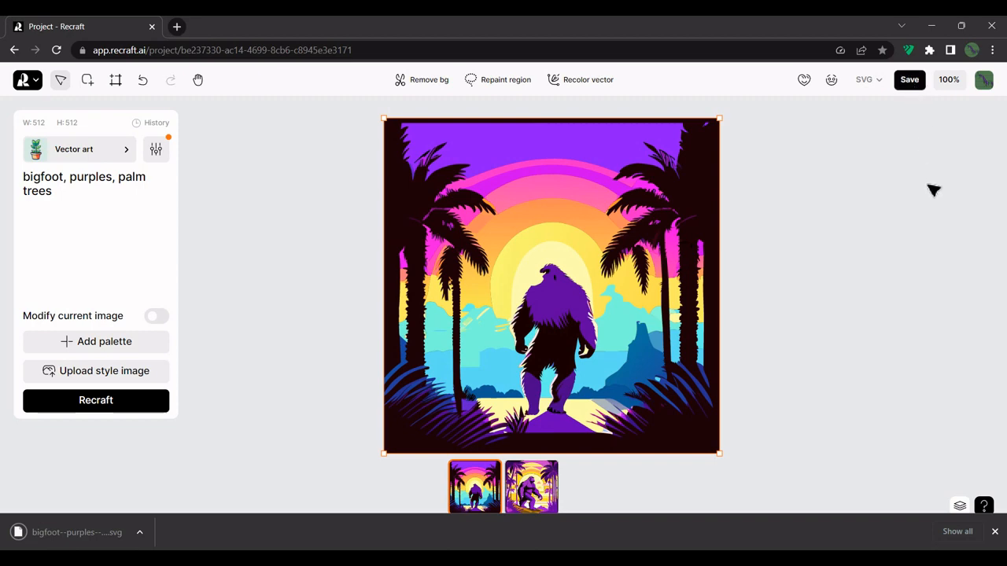
left_click(994, 532)
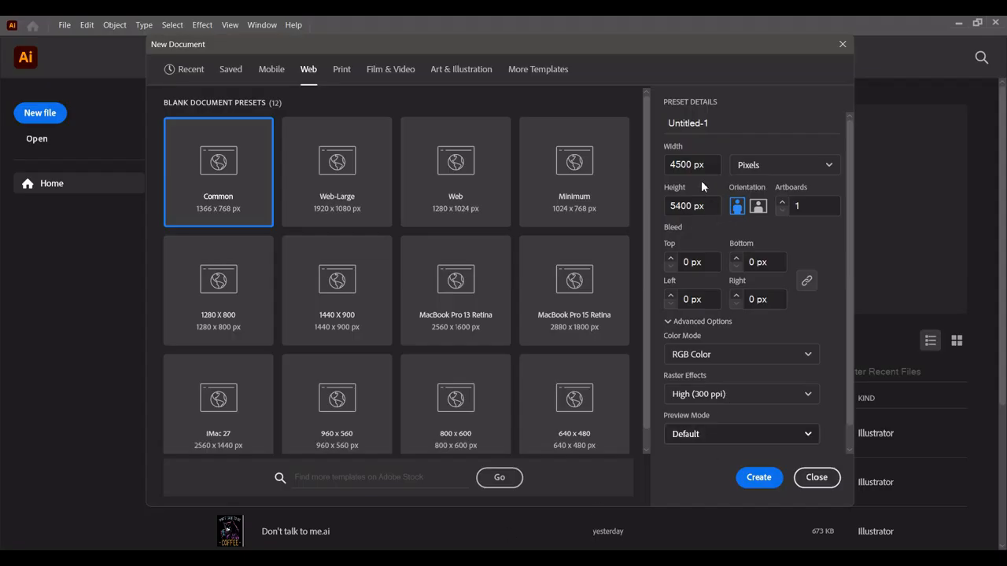
Create a new Illustrator document of 4500 x 5400 px in RGB Color with High (300 ppi) raster effects.
left_click(665, 165)
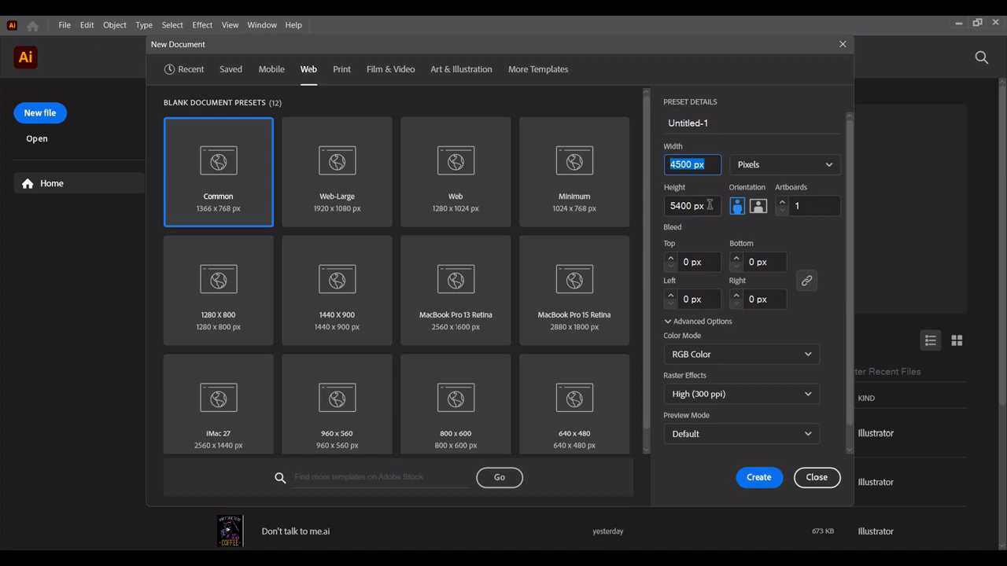
left_click_drag(709, 204, 656, 208)
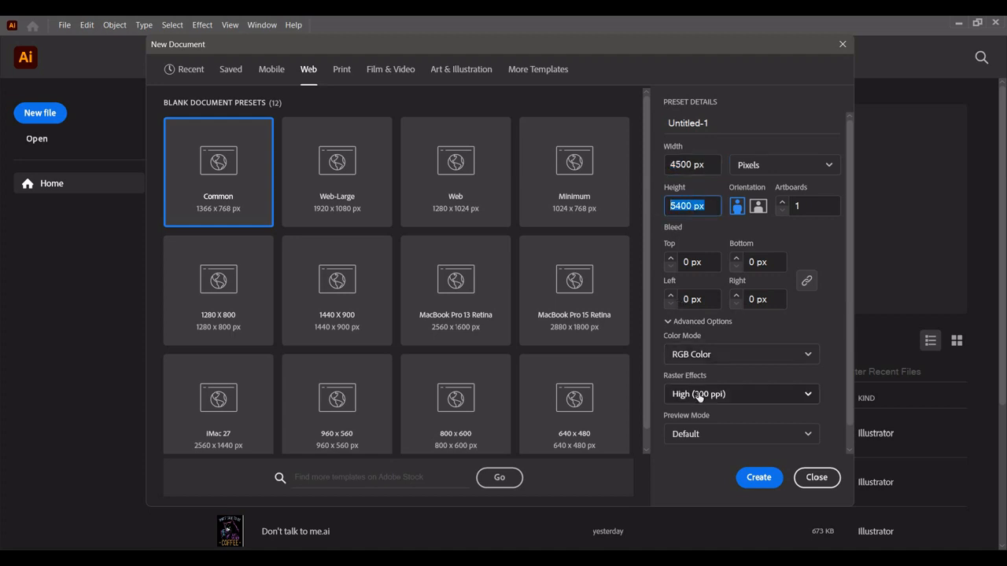
left_click(742, 481)
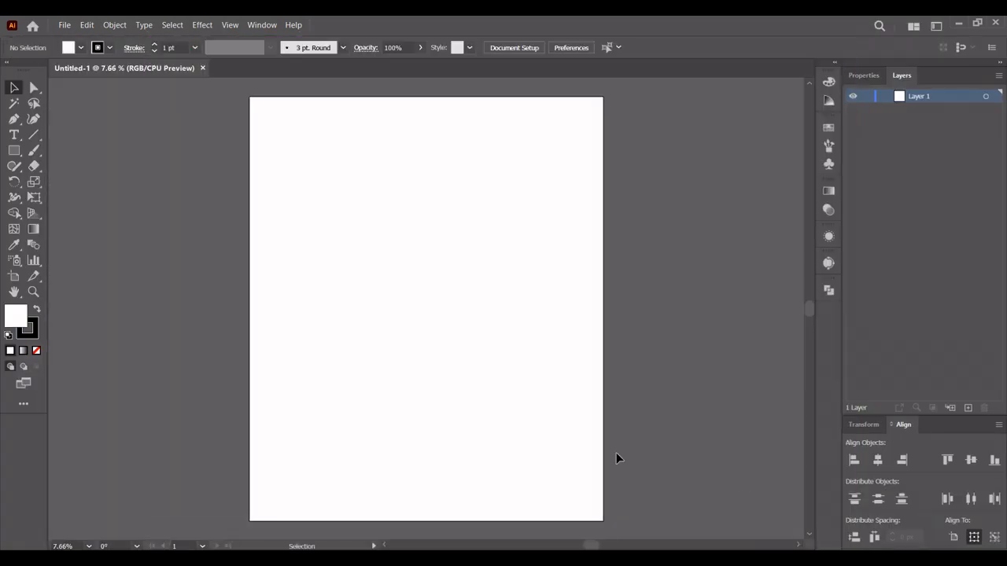
Draw a rectangle covering the whole artboard and open bigfoot--purples--palm-trees (1).svg in its own document.
left_click(255, 549)
key("alt+Tab")
key("m")
mouse_move(249, 96)
left_mouse_down()
mouse_move(653, 444)
mouse_move(604, 521)
left_mouse_up()
left_click(36, 309)
left_click(109, 47)
left_click(8, 70)
left_click(884, 96)
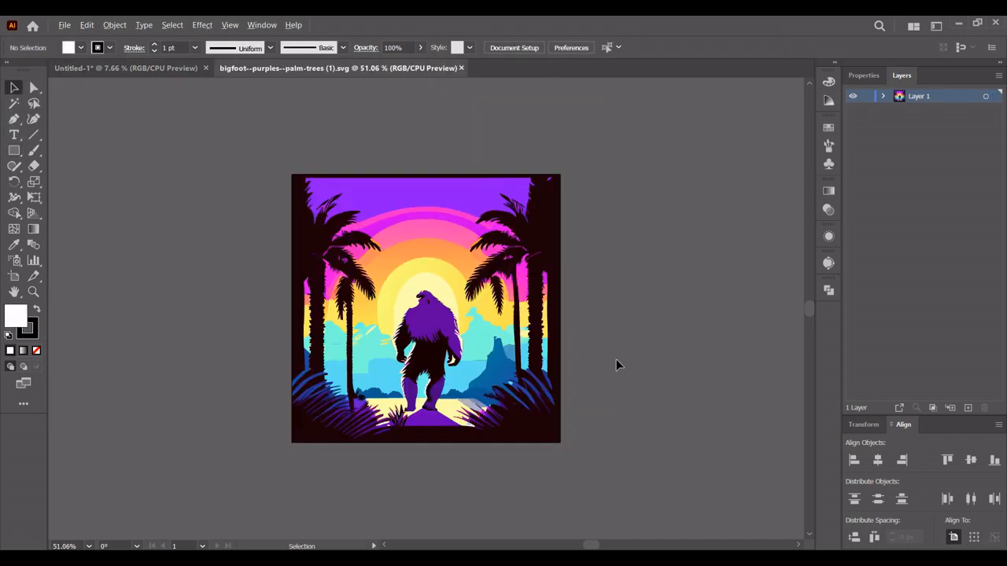
Select the whole bigfoot artwork, move it off the artboard onto the empty canvas beside it, and deselect it.
scroll(616, 364, "up", 2)
scroll(616, 364, "down", 2)
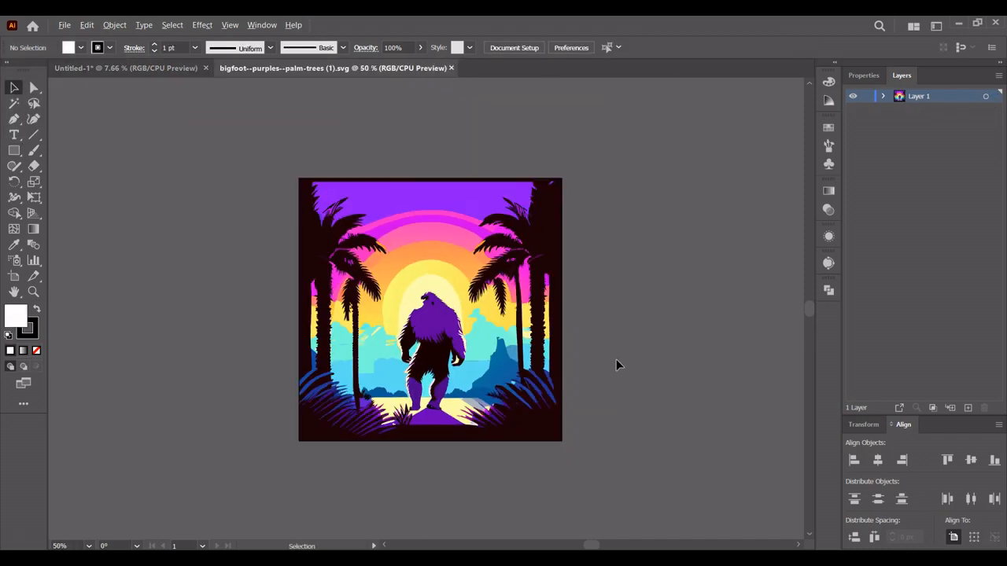
key("ctrl+a")
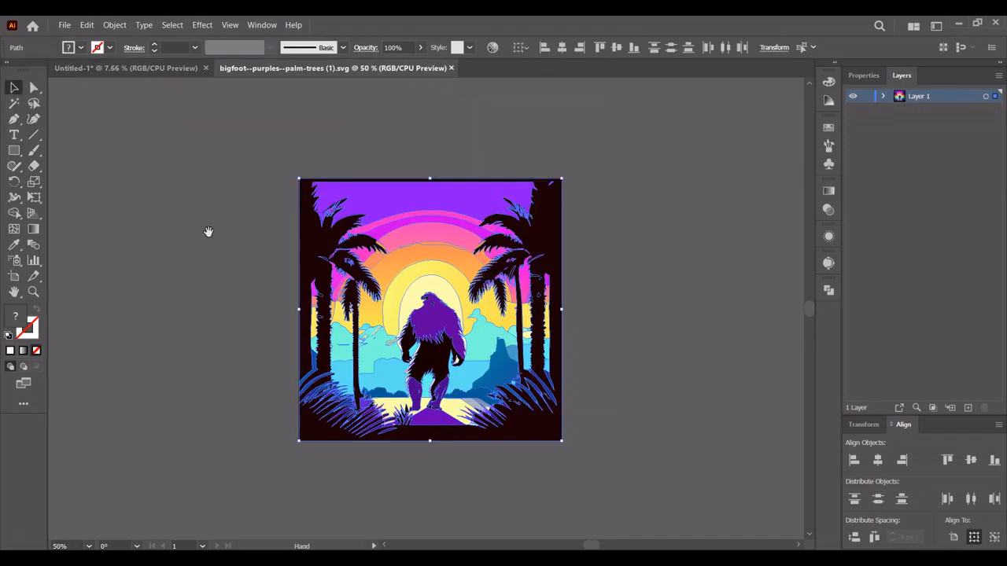
left_click_drag(209, 229, 453, 259)
left_click_drag(592, 231, 301, 183)
left_click(435, 126)
Move the bigfoot's purple upper-body shape aside to expose the overlapping dark shape beneath, and undo the moves.
scroll(389, 293, "up", 2)
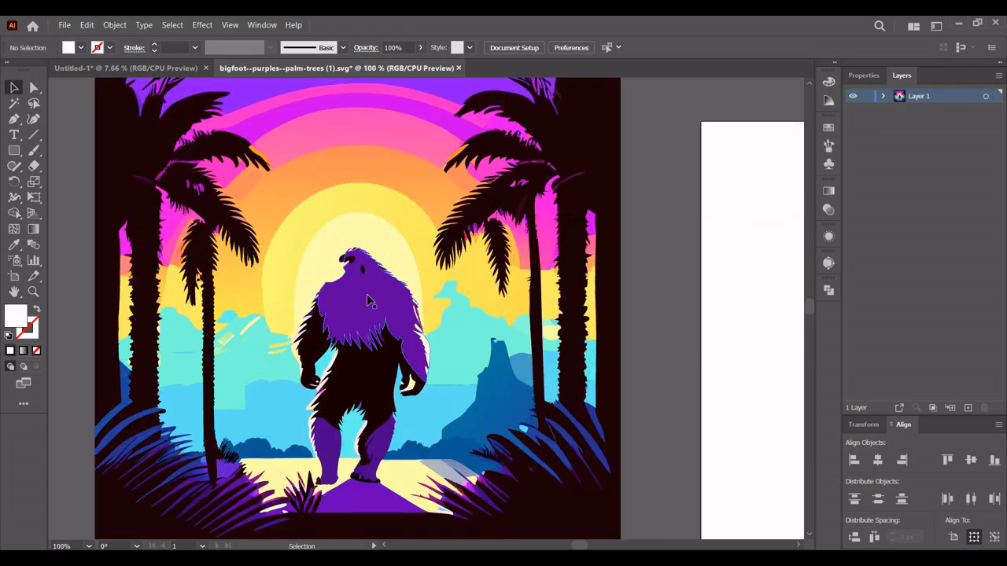
left_click_drag(370, 298, 541, 294)
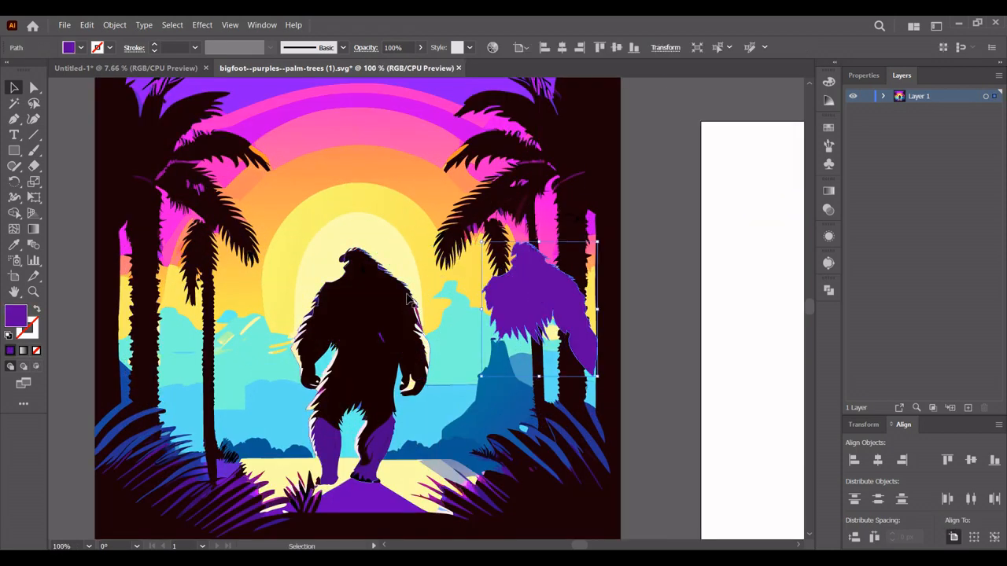
left_click_drag(375, 305, 404, 324)
key("ctrl+z")
key("ctrl+z")
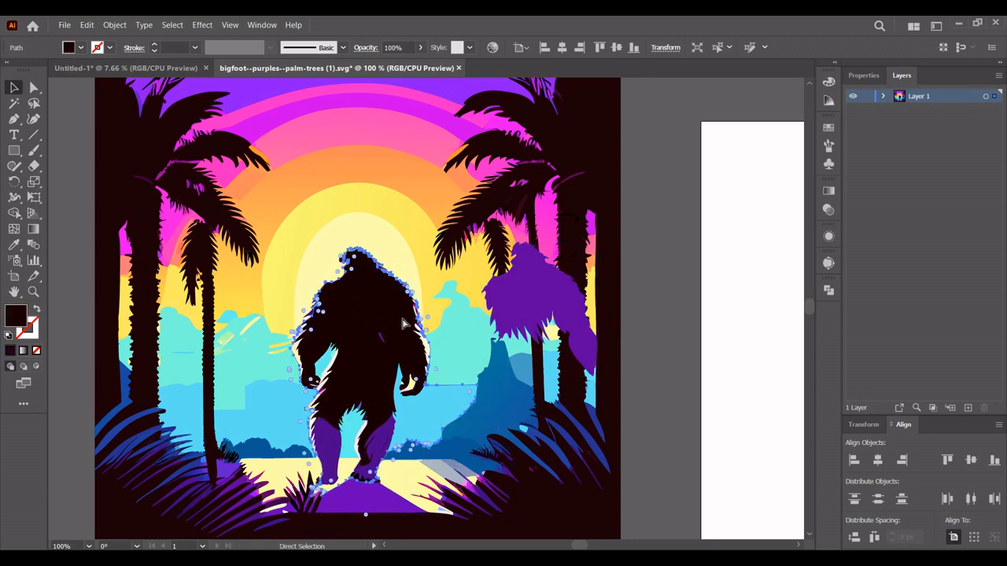
left_click(695, 249)
Select all the artwork's paths and group them.
scroll(695, 249, "down", 1)
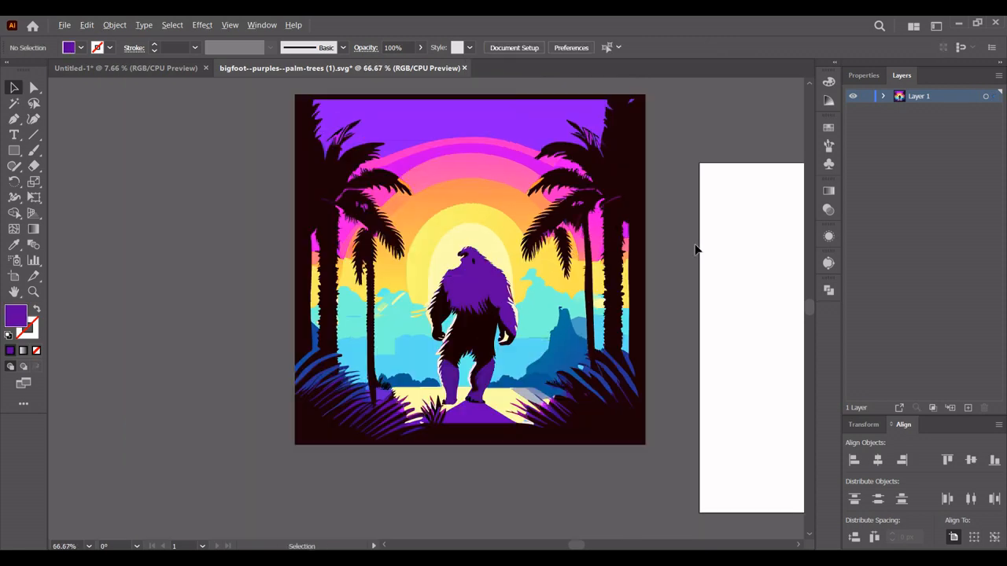
scroll(683, 404, "up", 2)
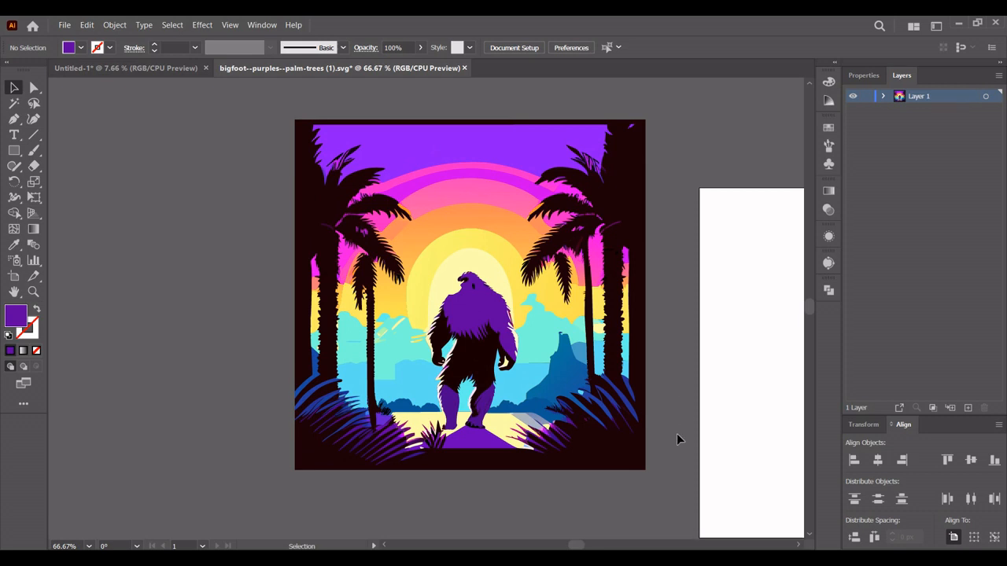
key("ctrl+a")
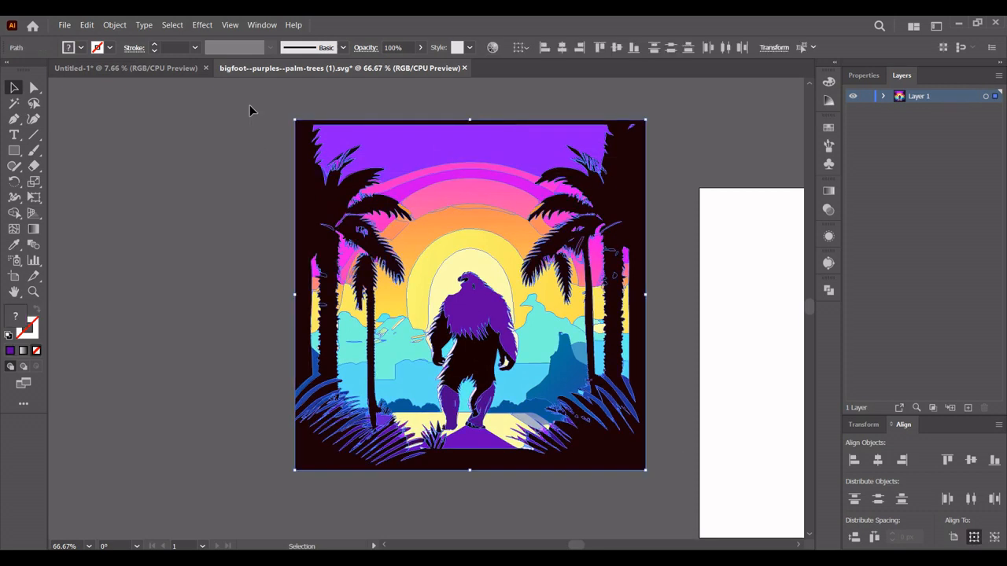
right_click(395, 150)
left_click(443, 286)
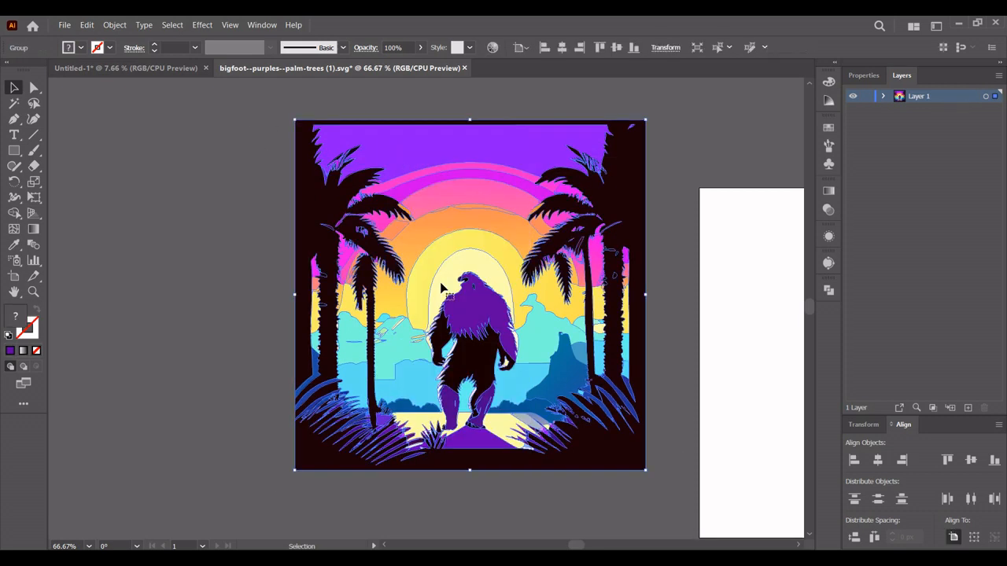
Expand the grouped artwork's fills, with gradients expanded to 255 objects.
left_click(114, 25)
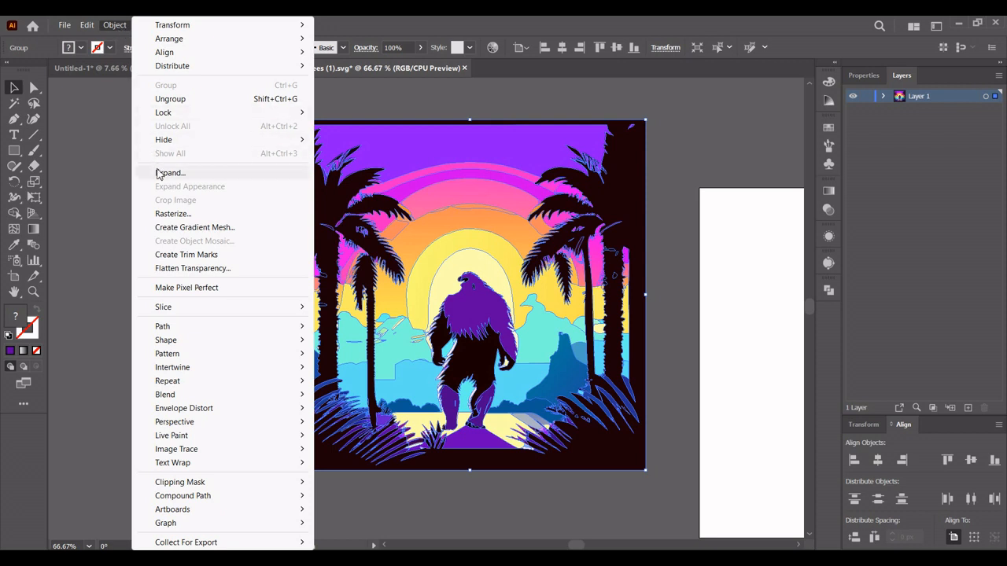
left_click(159, 173)
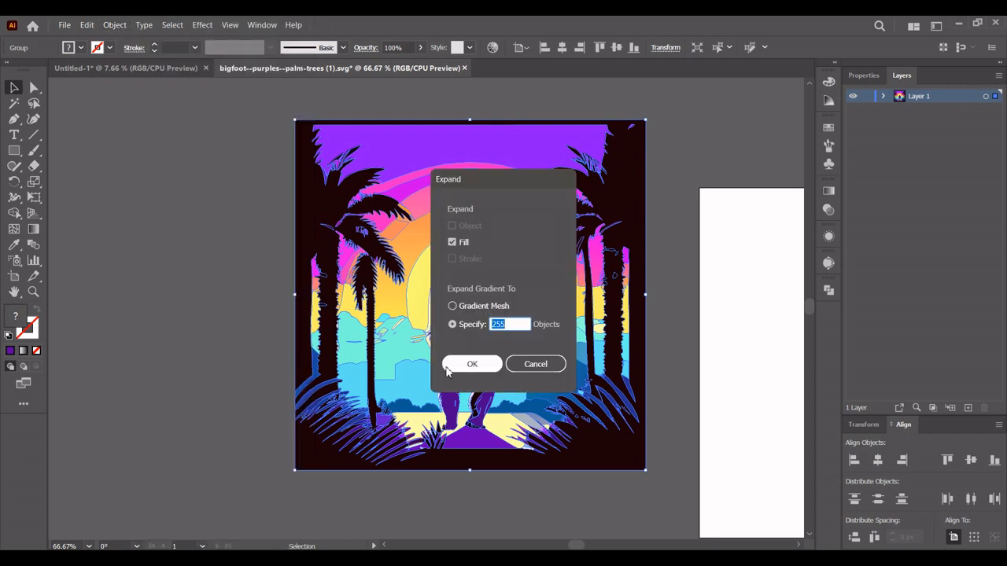
left_click(453, 366)
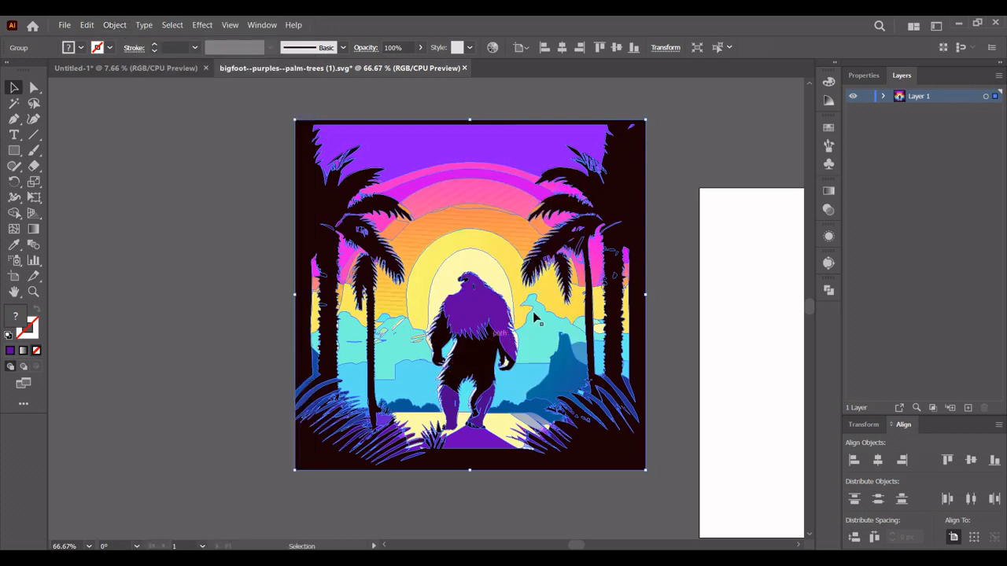
Apply the Pathfinder Merge and Divide operations to the expanded artwork.
left_click(829, 290)
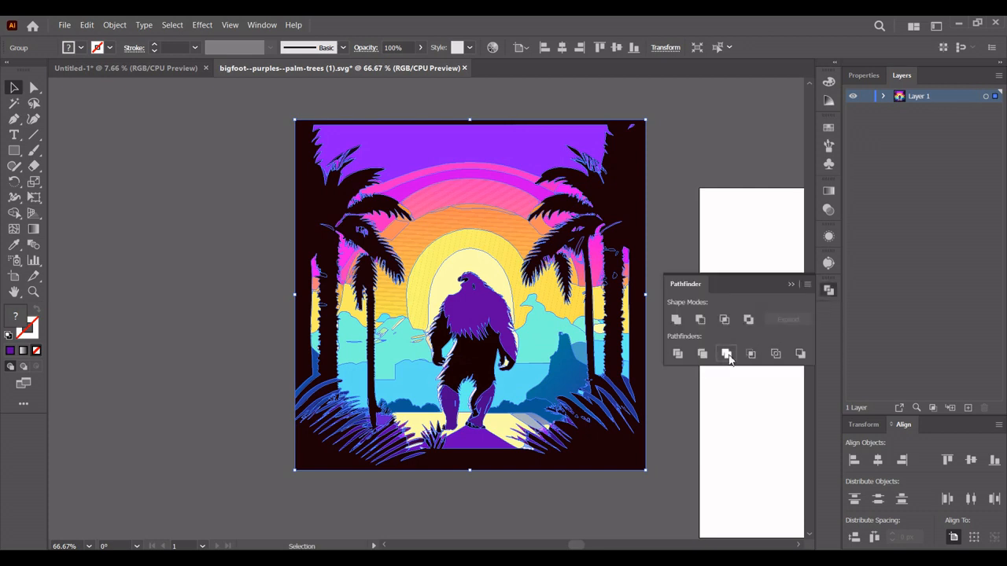
left_click(726, 355)
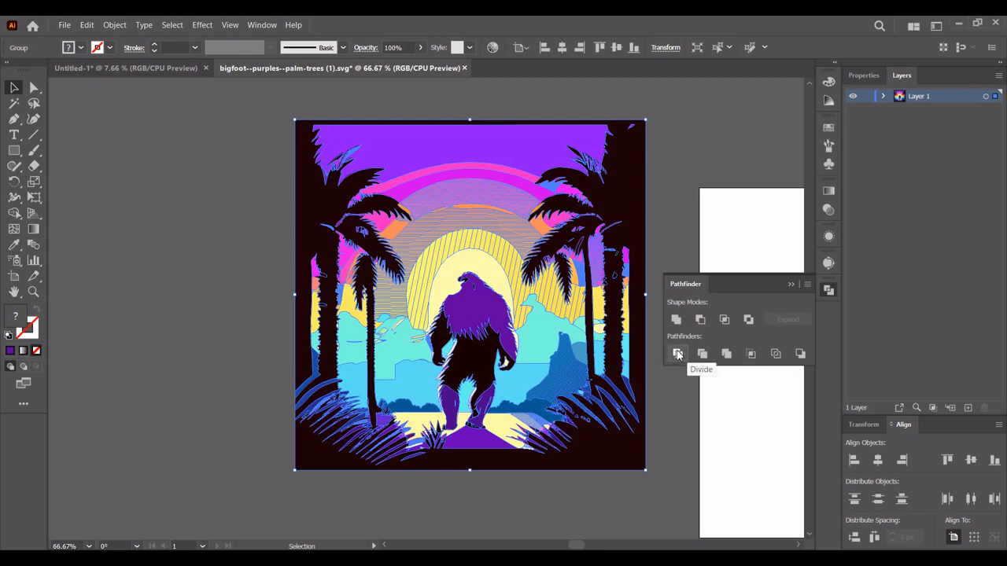
left_click(677, 354)
left_click(828, 290)
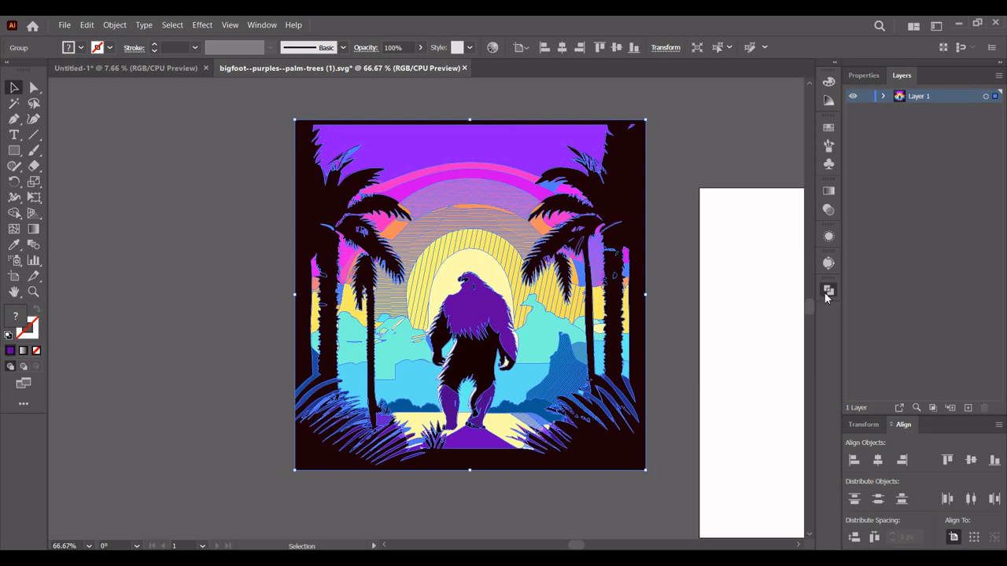
Ungroup the divided artwork and delete all its near-black shapes, selected by colour with the Magic Wand.
right_click(635, 173)
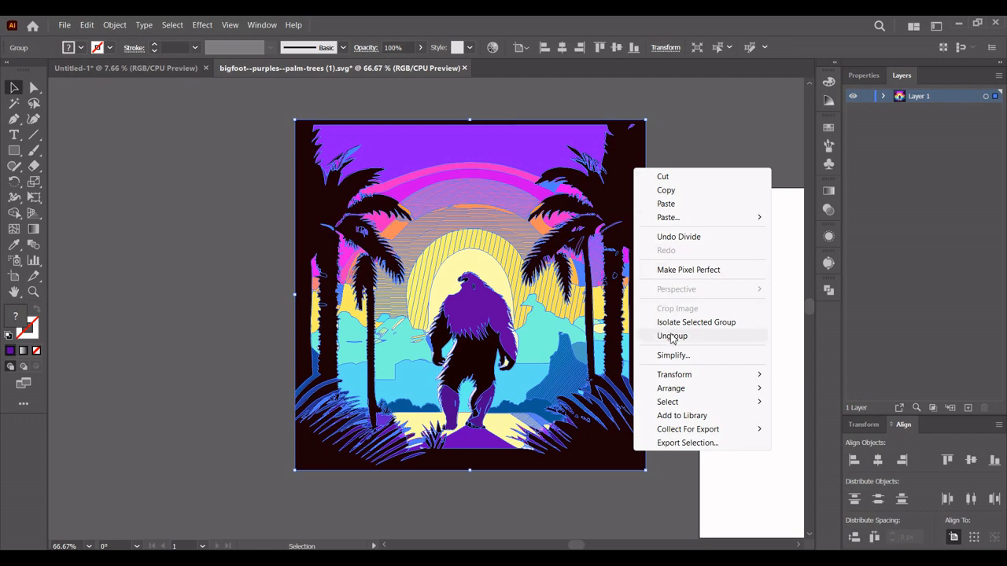
left_click(666, 335)
left_click(683, 138)
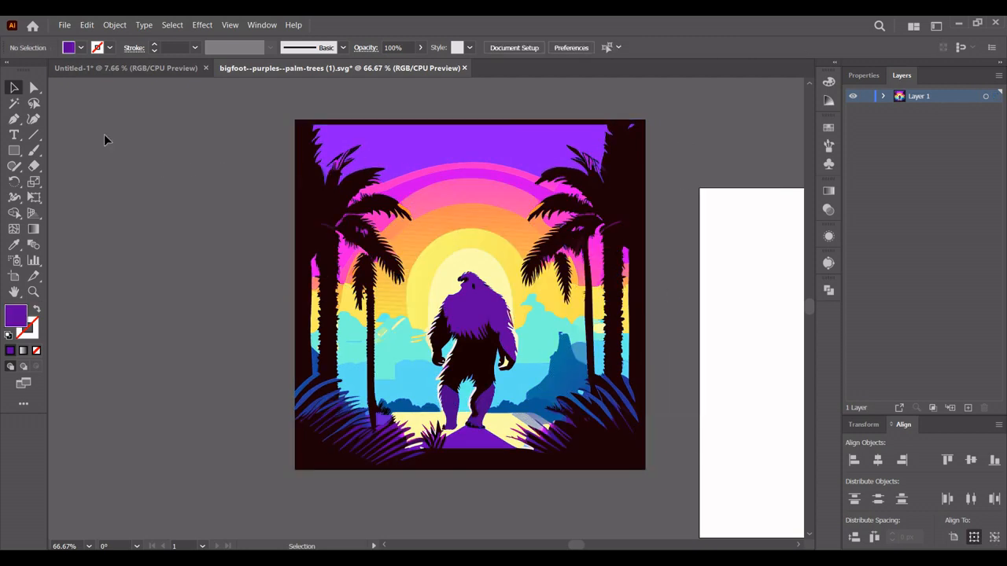
left_click(14, 103)
left_click(305, 182)
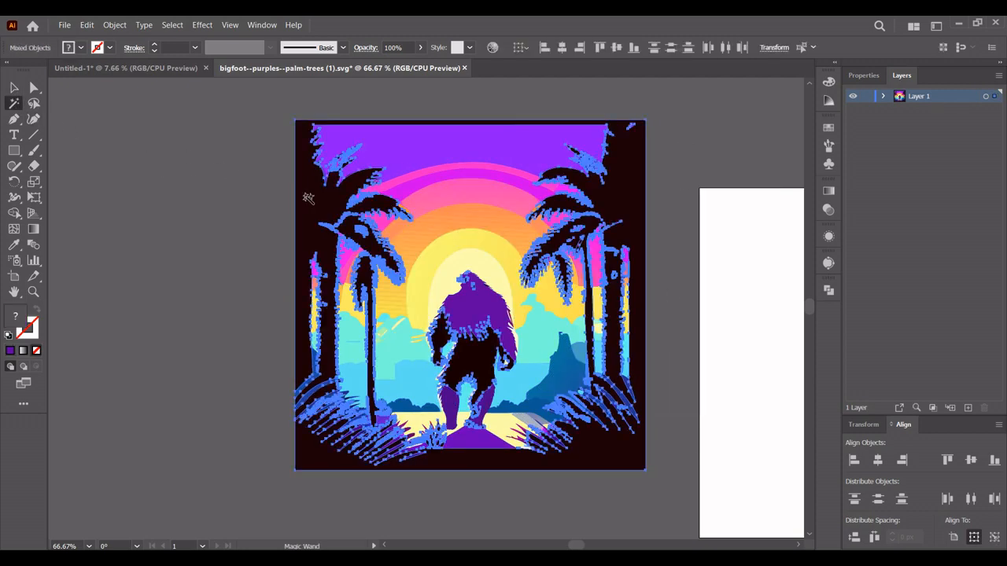
left_click(88, 25)
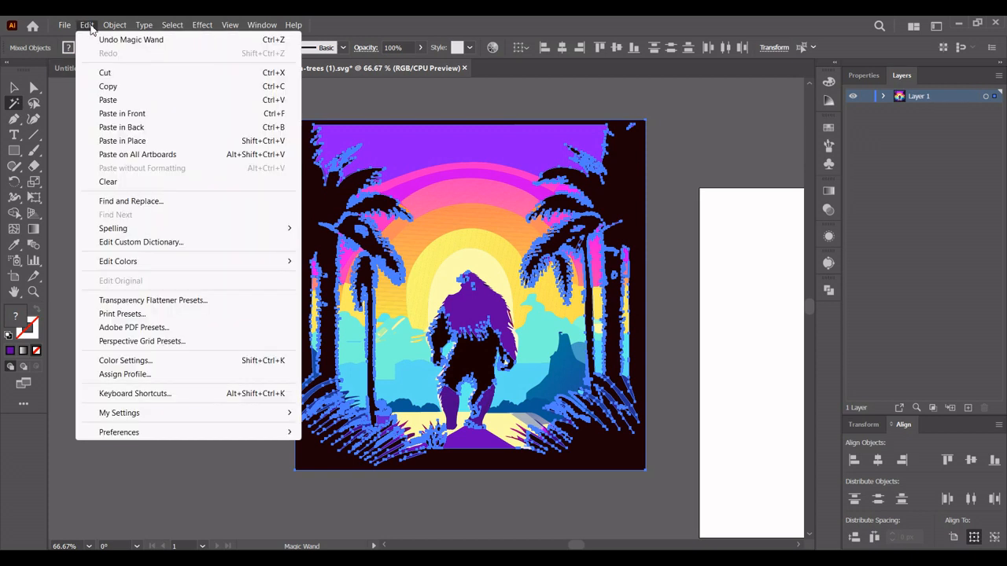
left_click(120, 182)
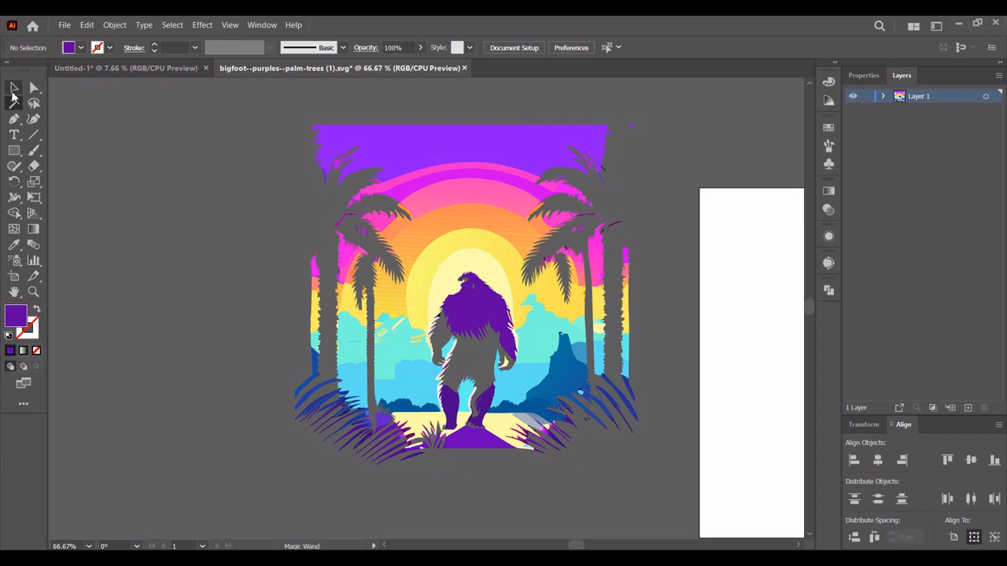
Select all the remaining coloured shapes and group them.
left_click(13, 89)
left_click_drag(276, 117, 391, 147)
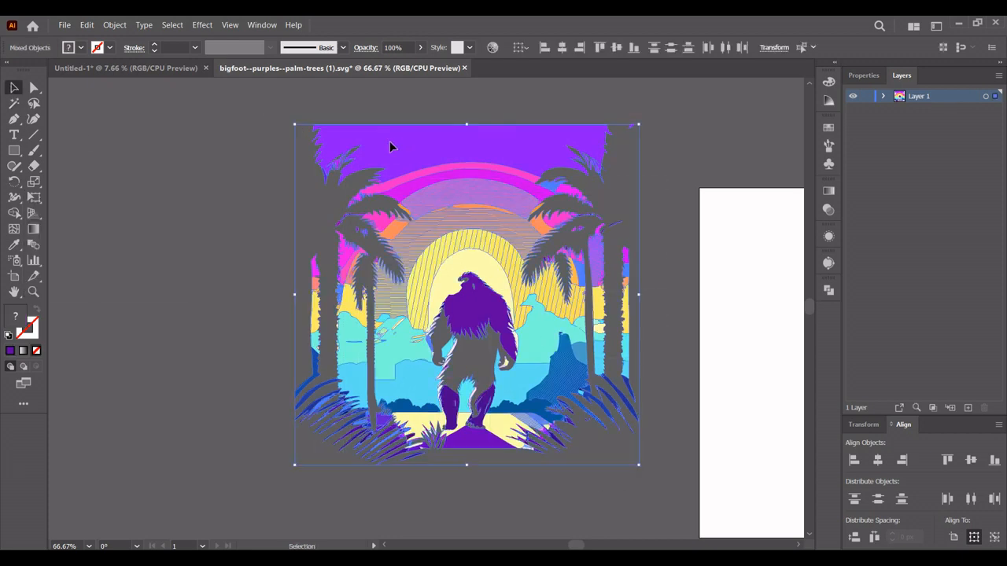
right_click(515, 160)
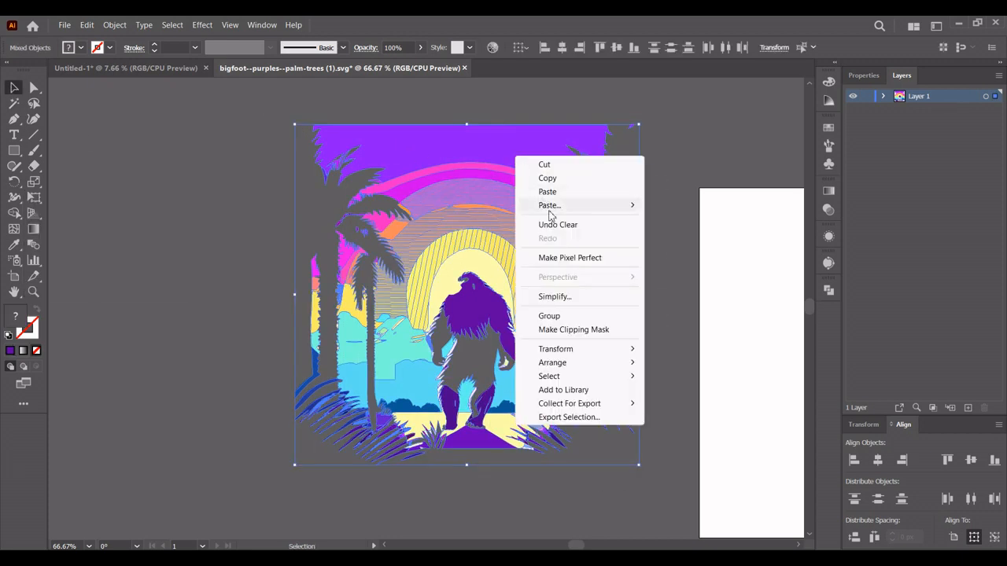
left_click(564, 316)
Cut the grouped artwork and paste it into the Untitled-1 document with the black background.
right_click(507, 155)
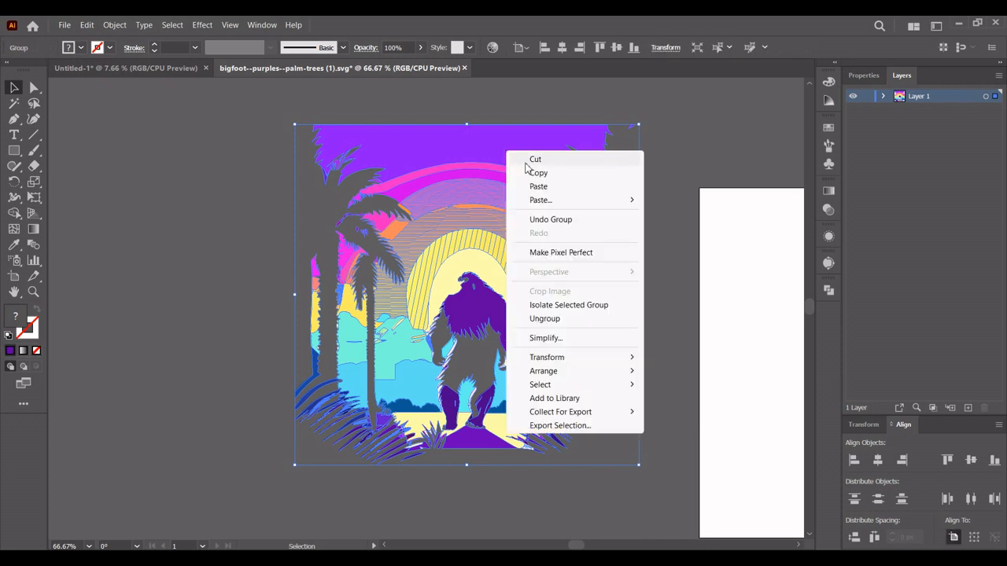
left_click(526, 161)
left_click(179, 69)
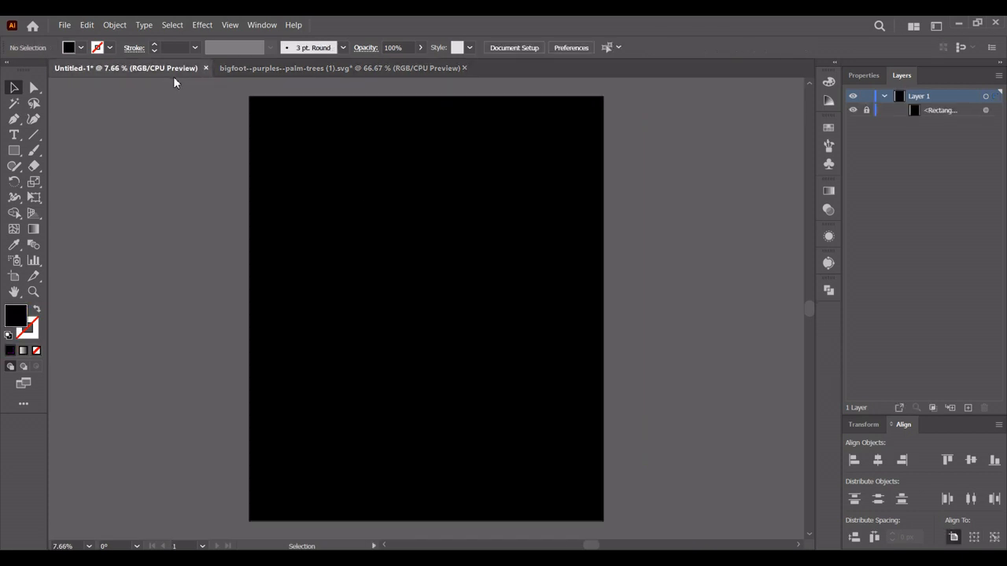
right_click(302, 162)
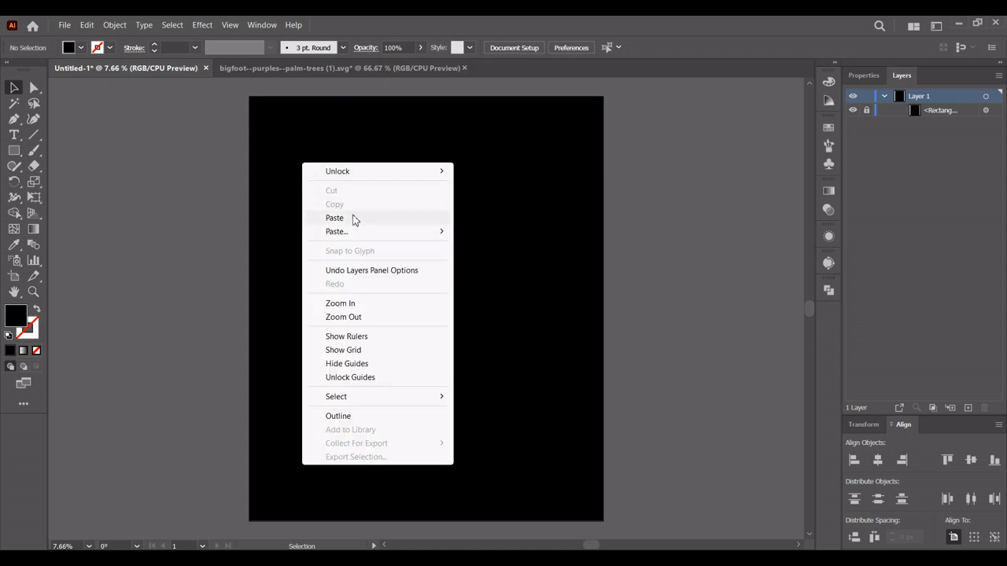
left_click(353, 218)
Enlarge the pasted bigfoot artwork proportionally to most of the artboard's width and centre it vertically.
left_click_drag(449, 309, 552, 293)
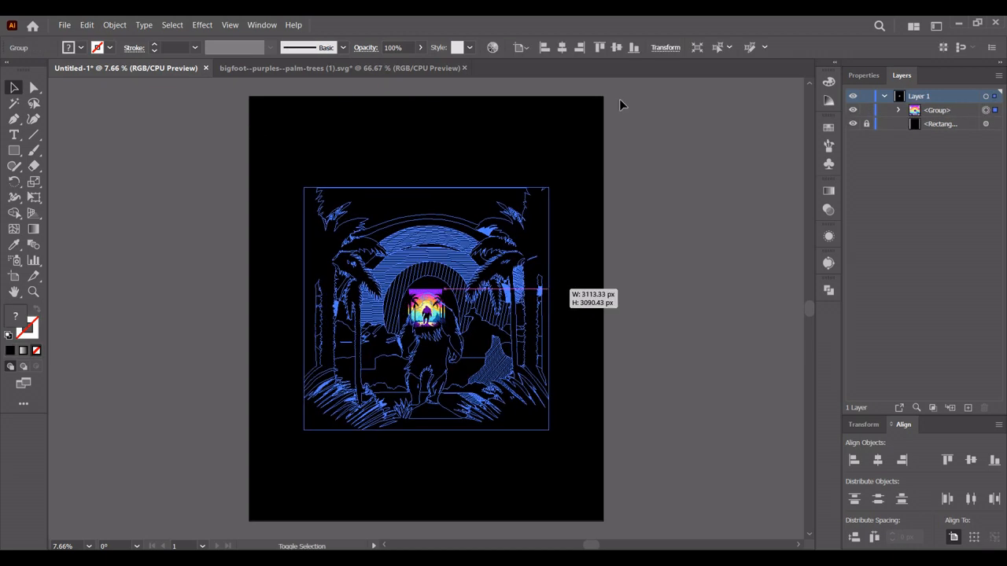
left_click(619, 47)
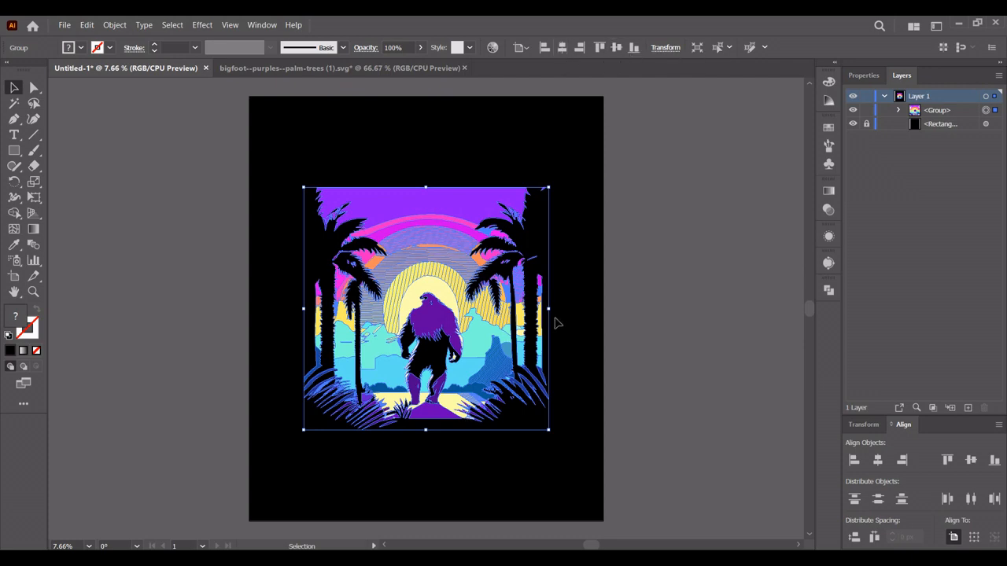
left_click_drag(549, 307, 635, 291)
left_click(569, 262)
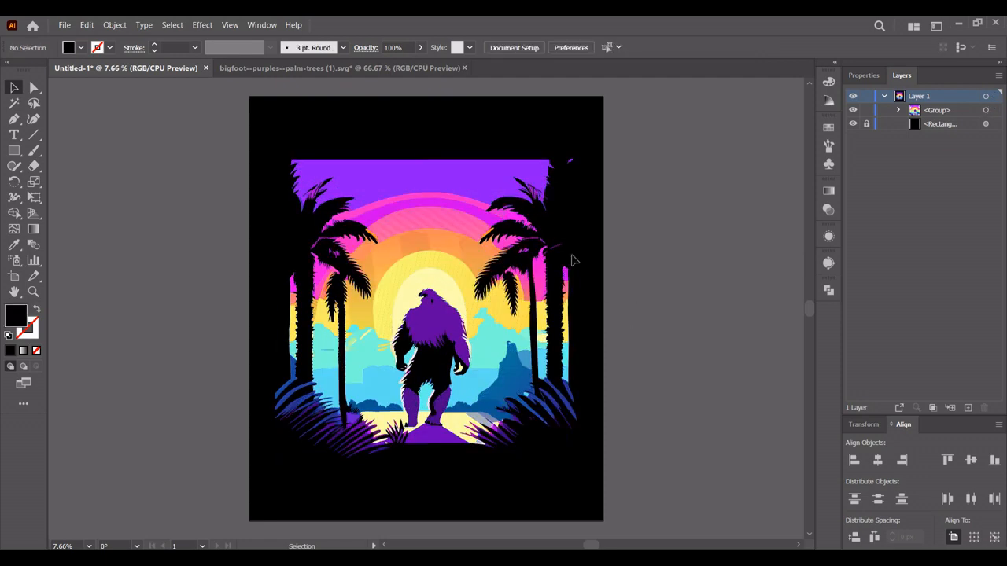
left_click(474, 188)
left_click(619, 202)
Add a point text object above the artwork and scale it up to about 177 pt.
left_click(13, 135)
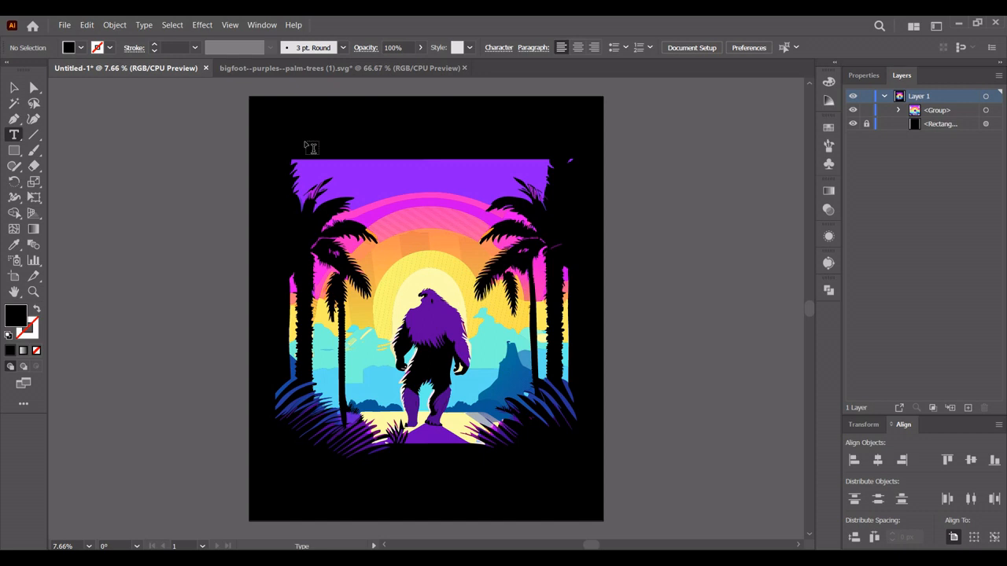
left_click(306, 140)
left_click(14, 87)
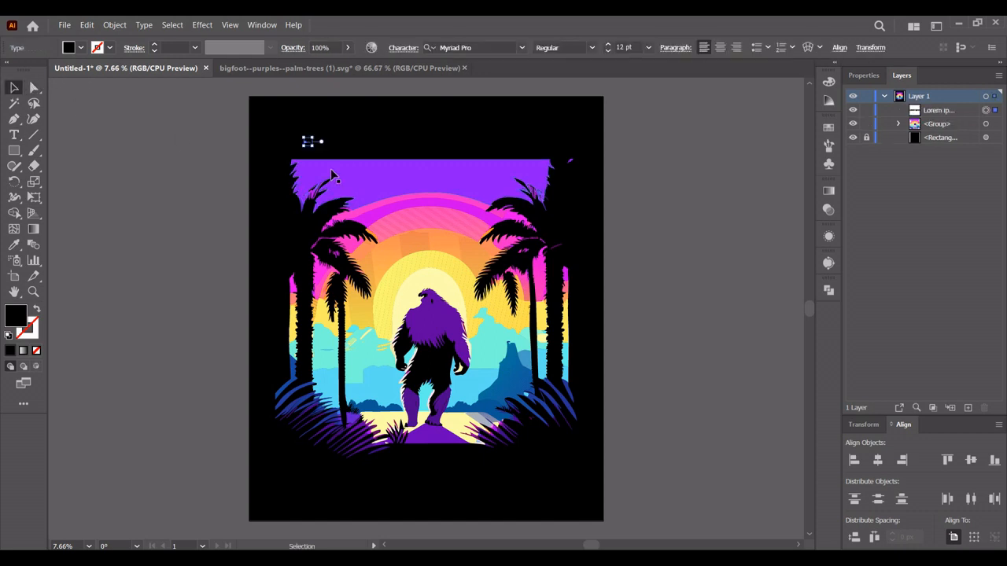
left_click_drag(318, 136, 456, 139)
left_click_drag(450, 257, 427, 173)
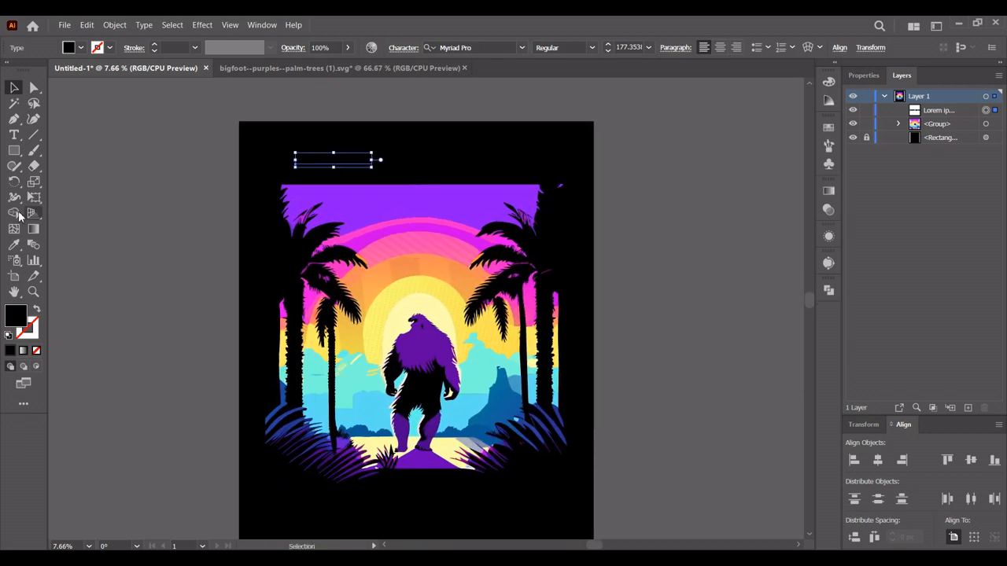
Colour the placeholder text with the turquoise sampled from the artwork and enlarge it to about 571 pt above the scene.
left_click(13, 245)
left_click(420, 305)
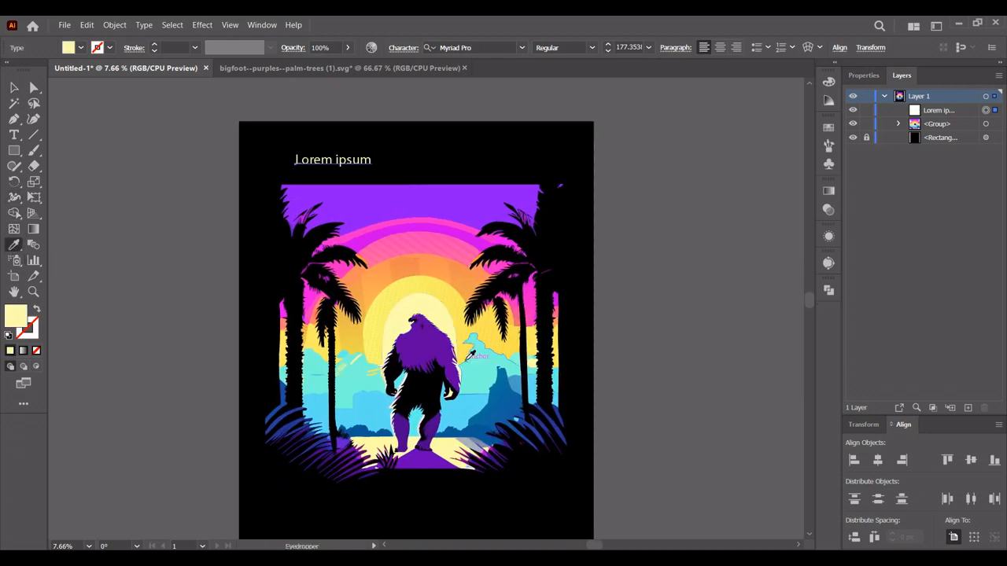
left_click(476, 373)
key("v")
left_click_drag(372, 168, 541, 203)
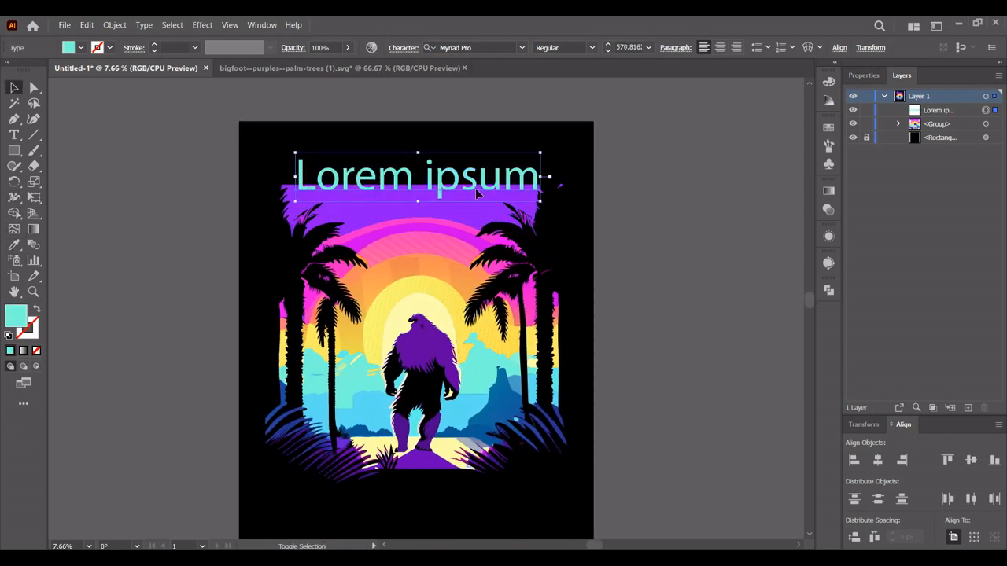
left_click_drag(476, 190, 478, 174)
Replace the placeholder text with "monday be like" and centre it above the artwork.
double_click(474, 168)
key("ctrl+a")
type("monday be like")
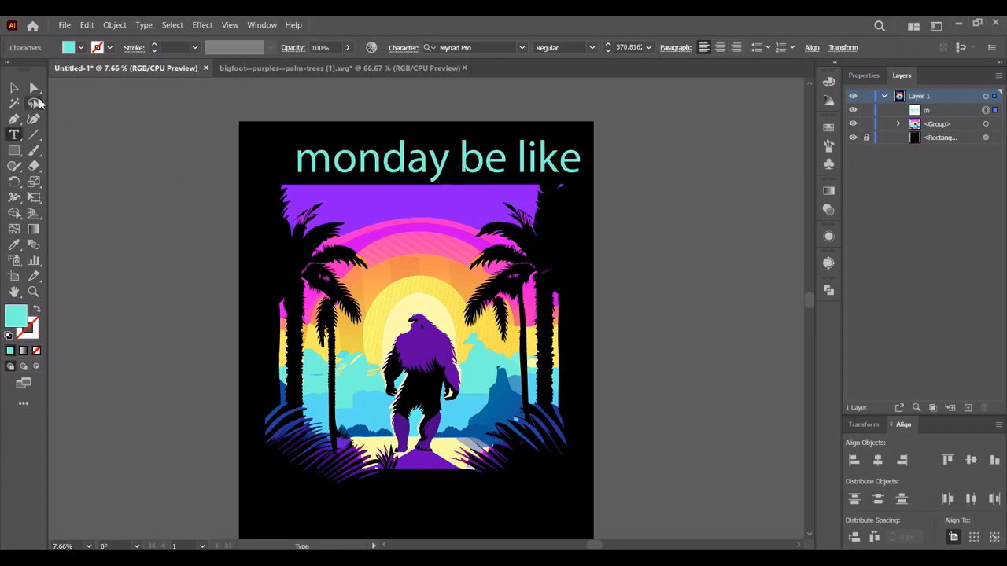
left_click(15, 89)
left_click_drag(492, 154, 470, 155)
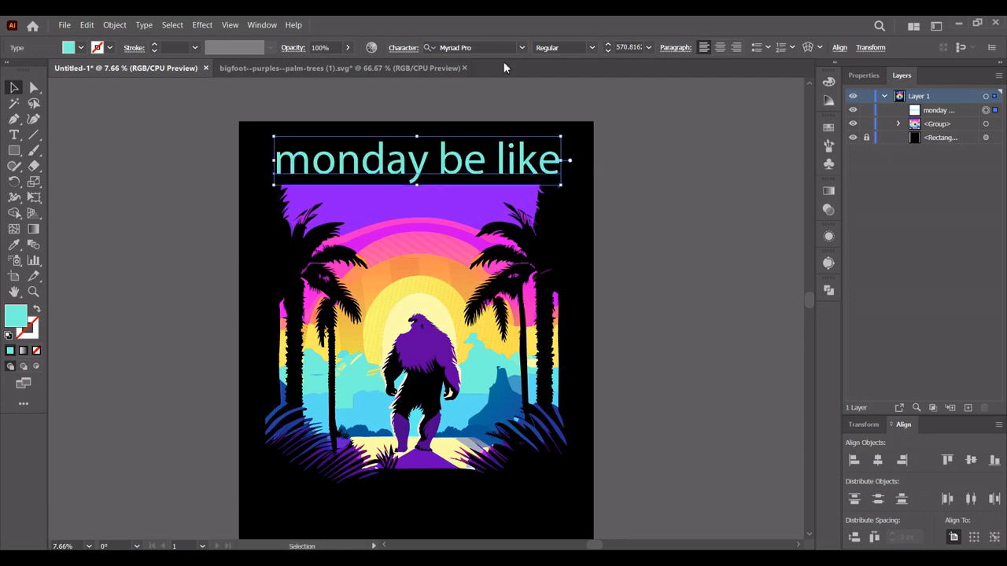
Set the text's font to American Captain Regular, enlarge it to about 737 pt and move it below the artwork.
left_click(494, 46)
type("captain")
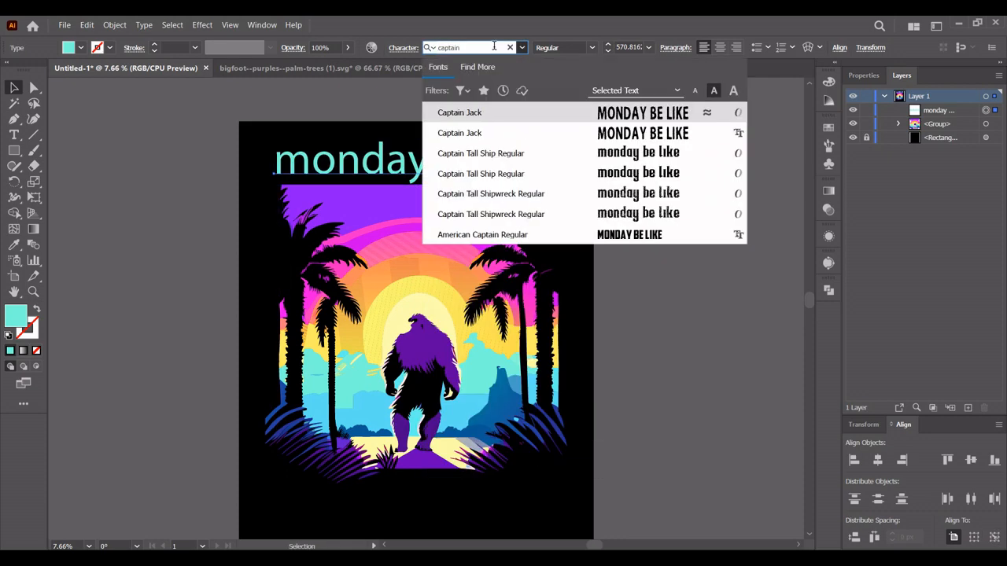
left_click(600, 236)
left_click_drag(499, 161, 581, 494)
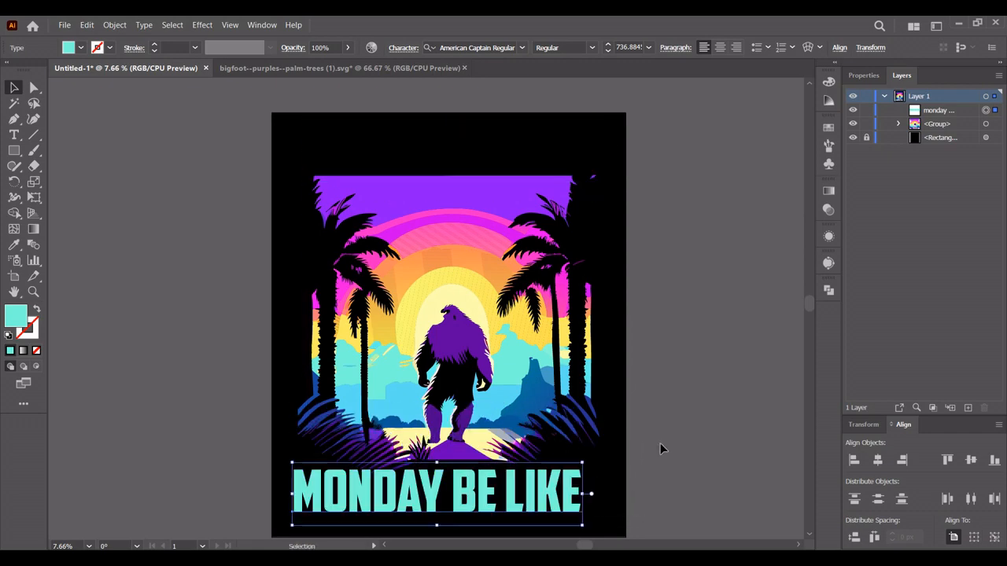
Recolour the "MONDAY BE LIKE" text with the bright purple sampled from the artwork's upper sky.
left_click_drag(639, 447, 661, 408)
left_click(14, 245)
left_click(562, 355)
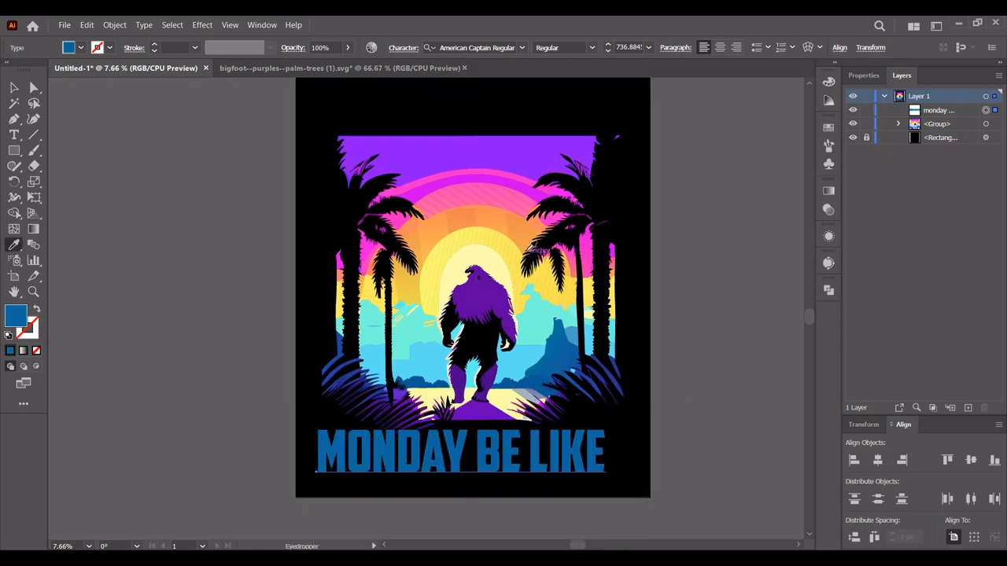
left_click(519, 152)
left_click(19, 88)
Convert the "MONDAY BE LIKE" text to outlines and centre it horizontally on the artboard.
right_click(562, 454)
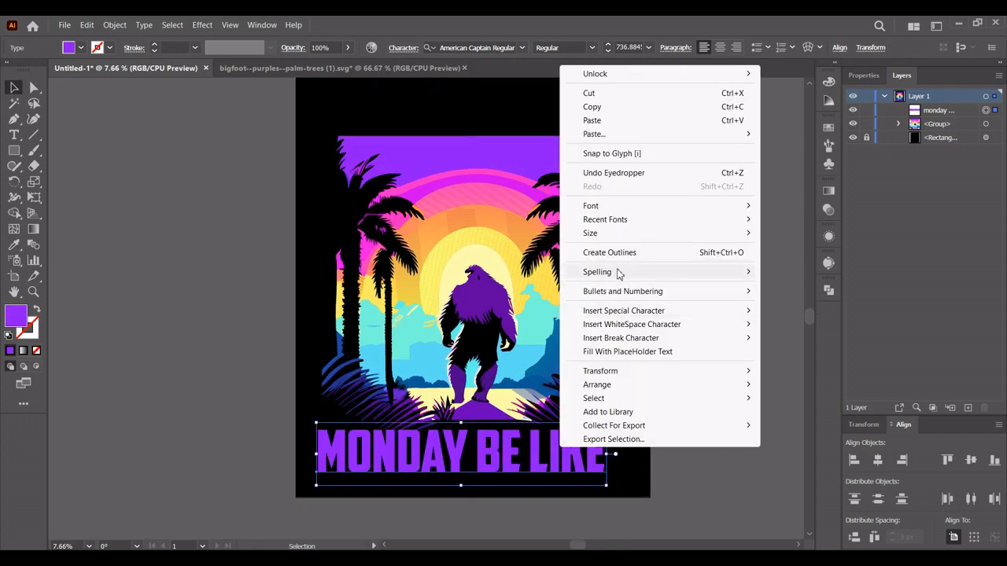
left_click(598, 250)
left_click(595, 74)
Group the outlined text with the artwork, centre the group vertically on the artboard and enlarge it slightly.
left_click_drag(661, 480, 491, 262)
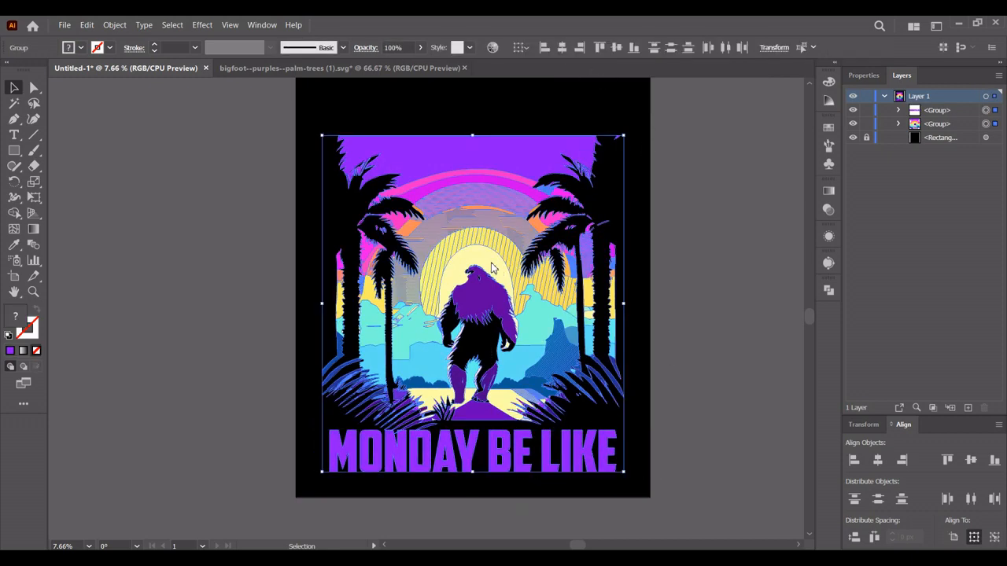
right_click(492, 262)
left_click(556, 442)
left_click(617, 47)
scroll(633, 218, "up", 1)
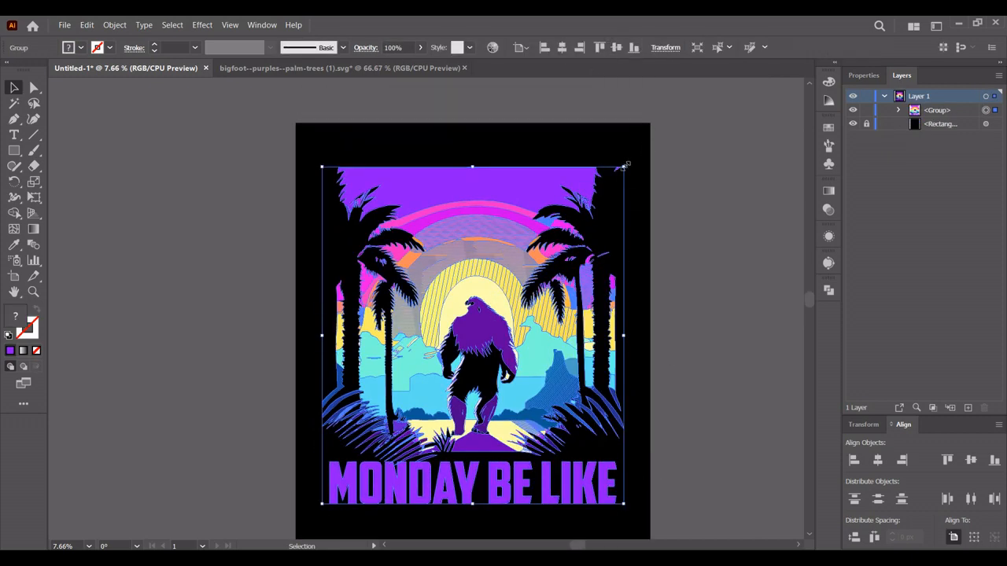
left_click_drag(625, 162, 629, 157)
left_click(716, 253)
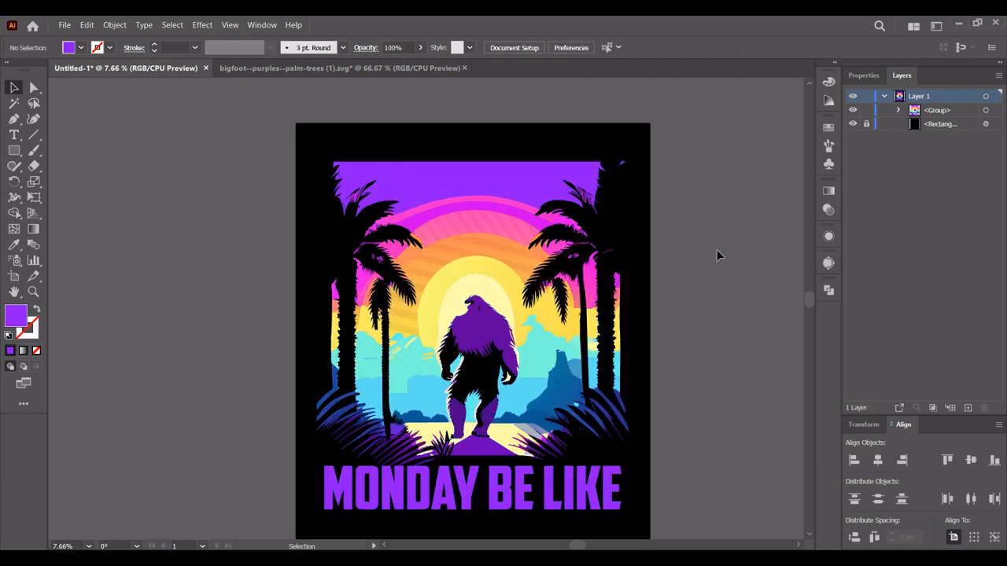
Enlarge the whole design group proportionally about its centre, leaving a narrow margin at the artboard's sides.
left_click_drag(729, 281, 704, 243)
scroll(413, 206, "up", 10)
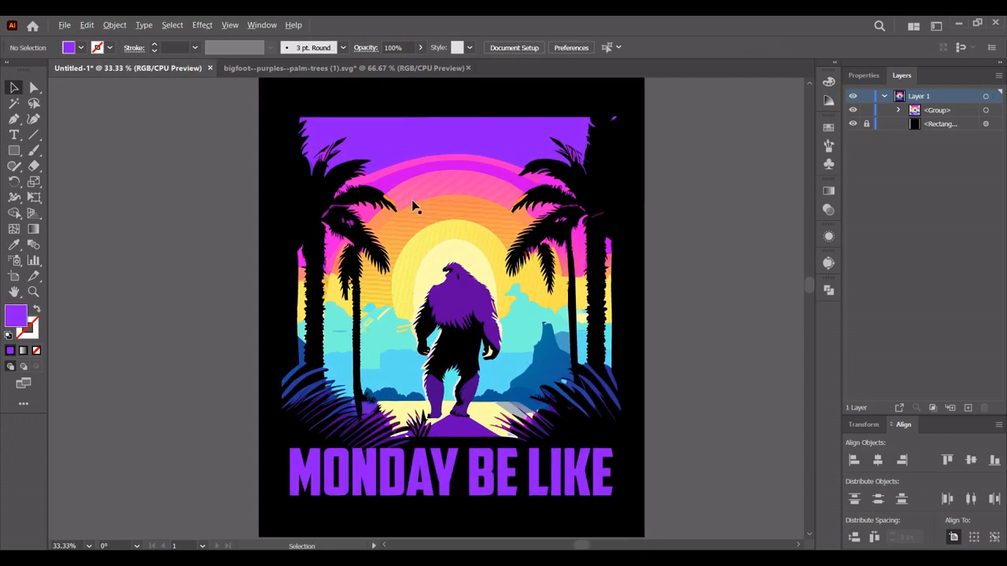
scroll(523, 246, "down", 8)
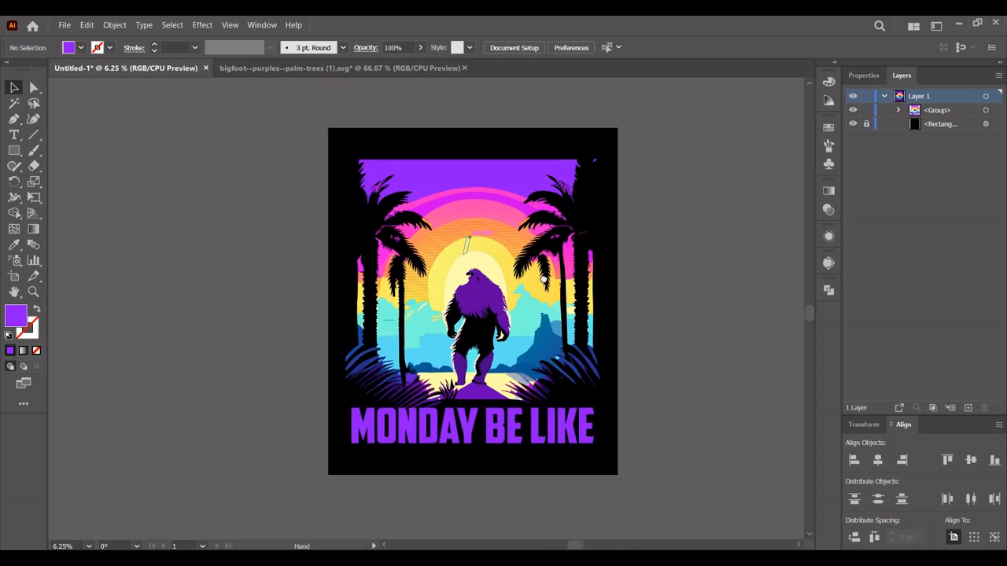
scroll(547, 279, "up", 1)
left_click_drag(651, 257, 635, 276)
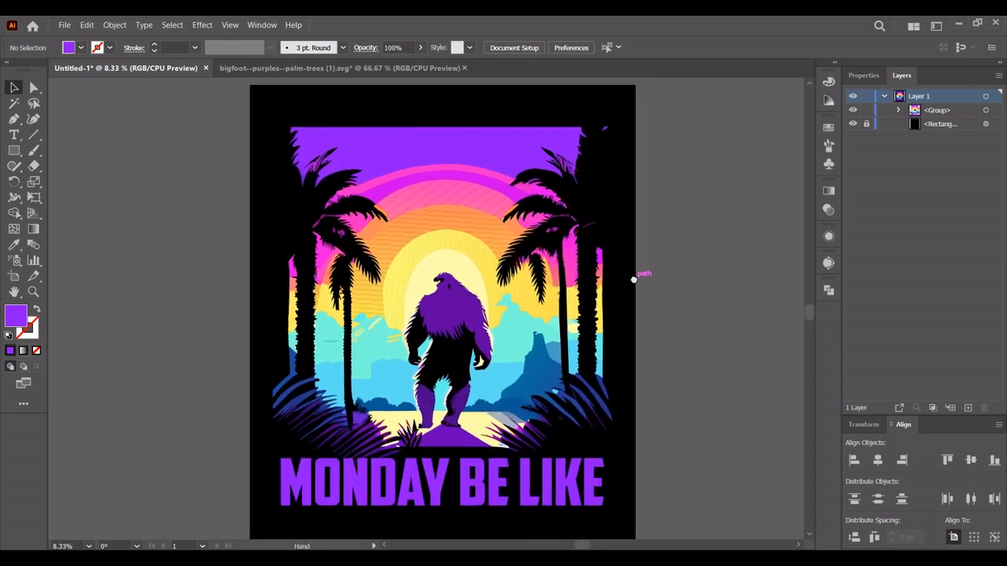
left_click(504, 155)
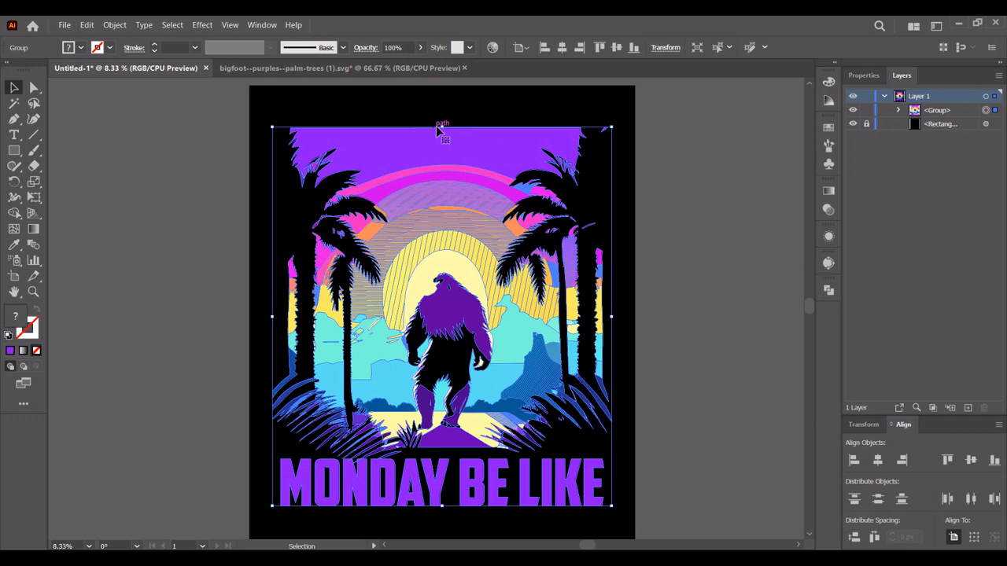
left_click_drag(441, 127, 442, 114)
left_click(665, 148)
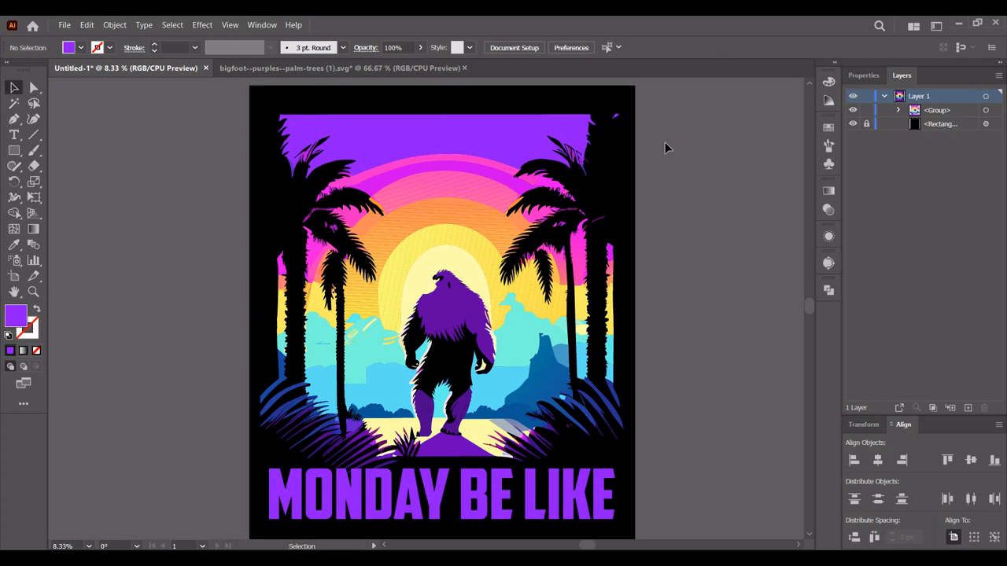
Hide the black background rectangle and export the design for web as a transparent PNG-24 at 4500 x 5400 px.
left_click(852, 125)
key("ctrl+alt+shift+s")
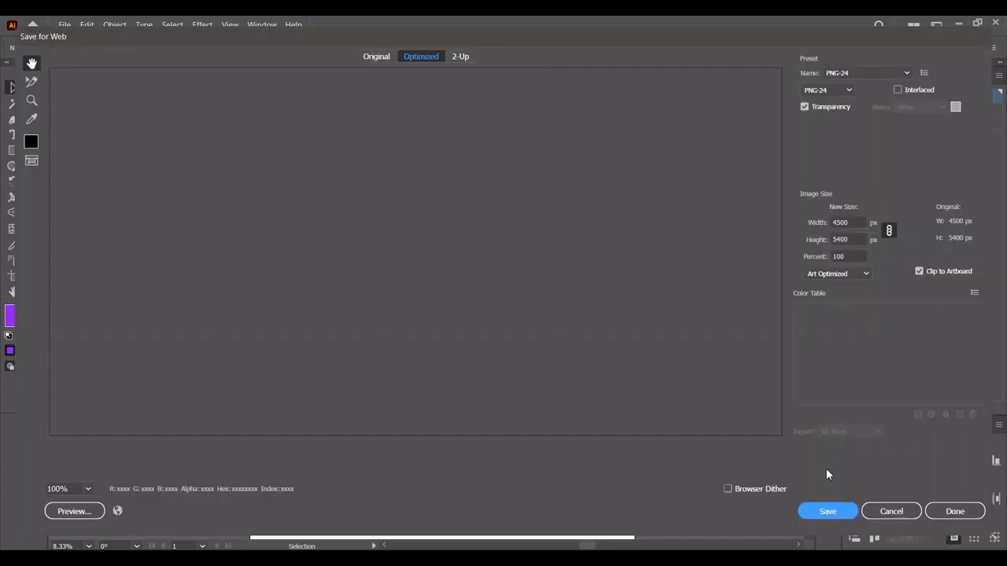
left_click(823, 512)
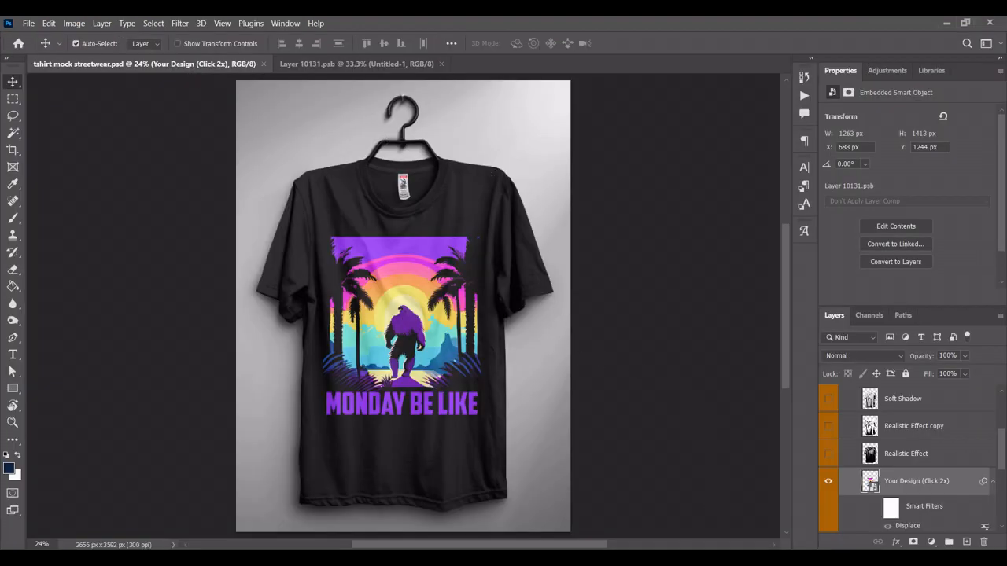
Examine the design on the black T-shirt mockup in Photoshop, both in close-up and as a whole.
scroll(376, 283, "up", 4)
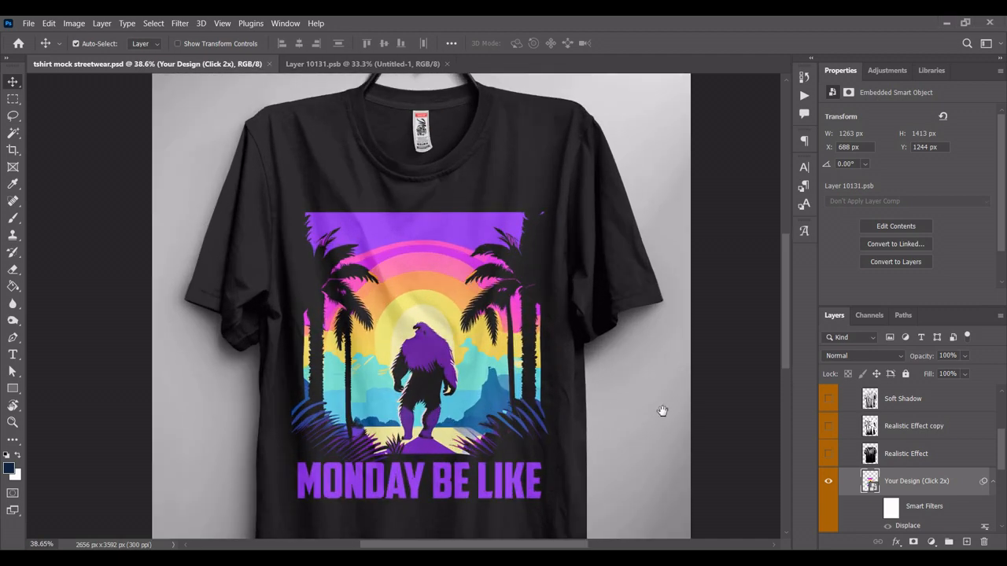
left_click_drag(661, 411, 664, 328)
scroll(605, 371, "up", 2)
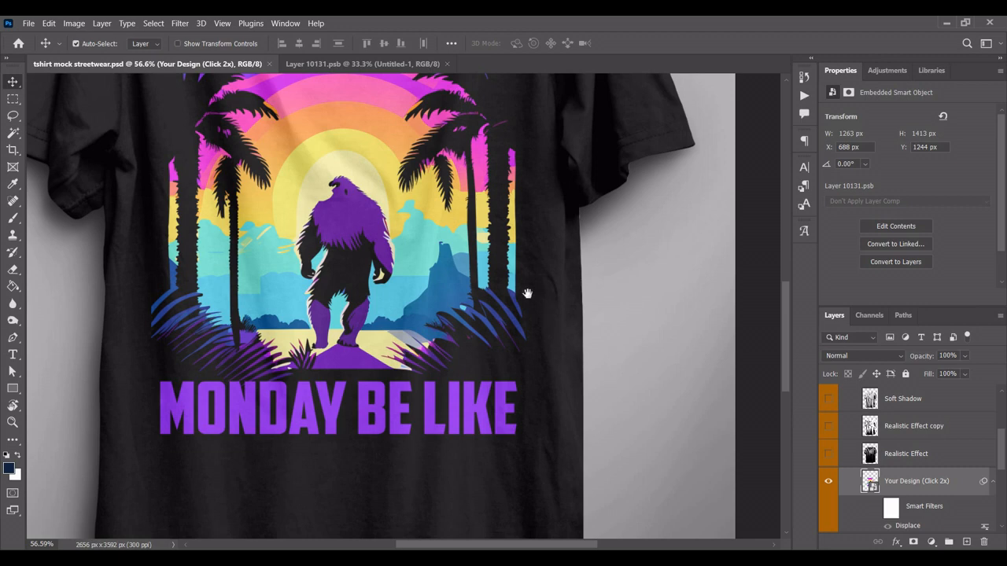
left_click_drag(560, 264, 605, 301)
scroll(604, 301, "down", 4)
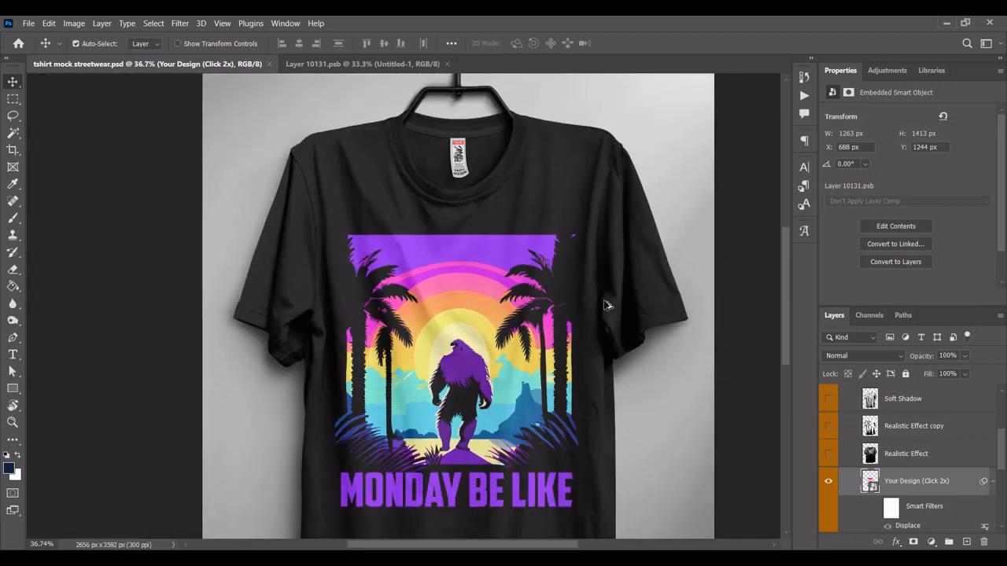
scroll(622, 330, "down", 1)
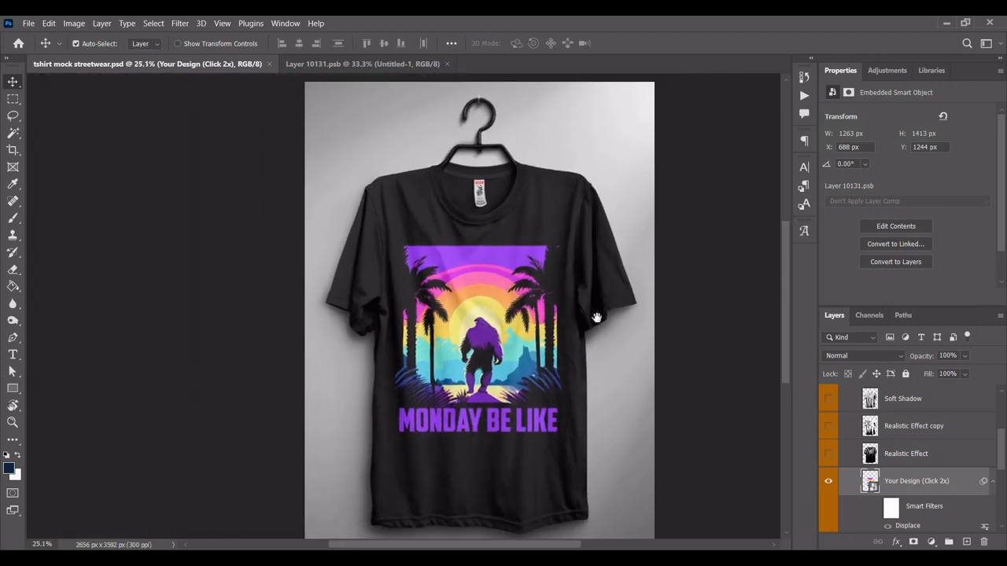
left_click_drag(625, 333, 595, 315)
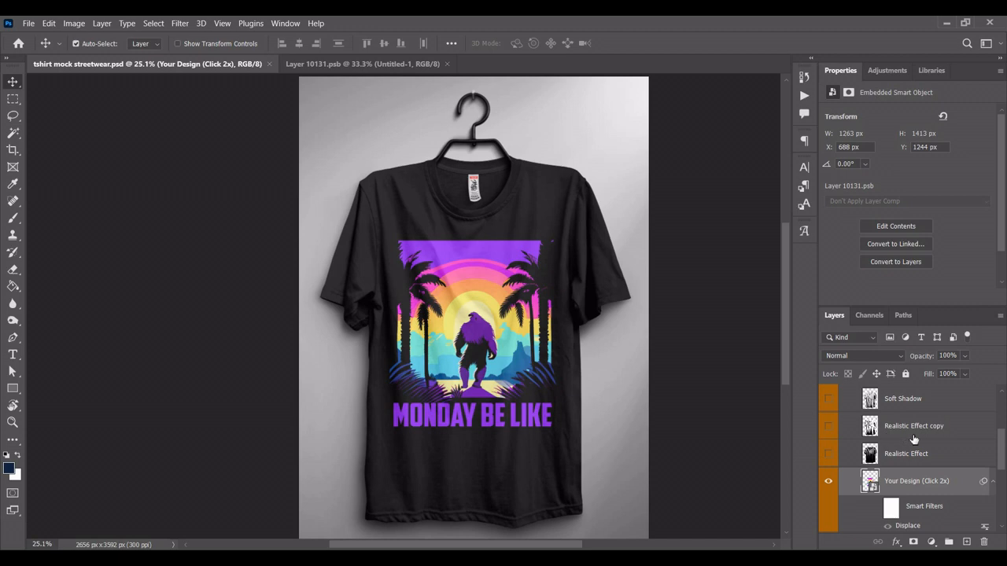